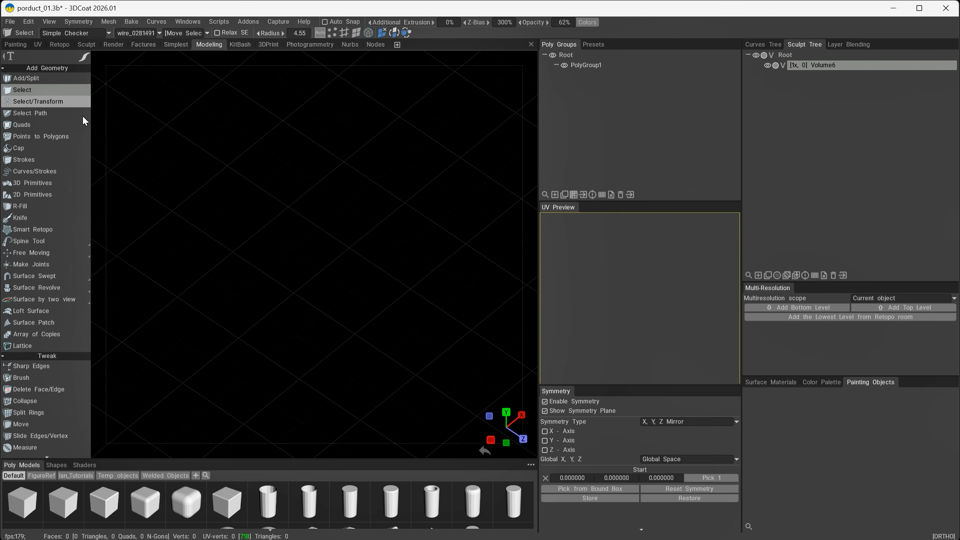
Start a flat ring from the 2D Primitives and turn off its Uniform Division option
click(24, 195)
middle_drag(304, 329, 360, 339)
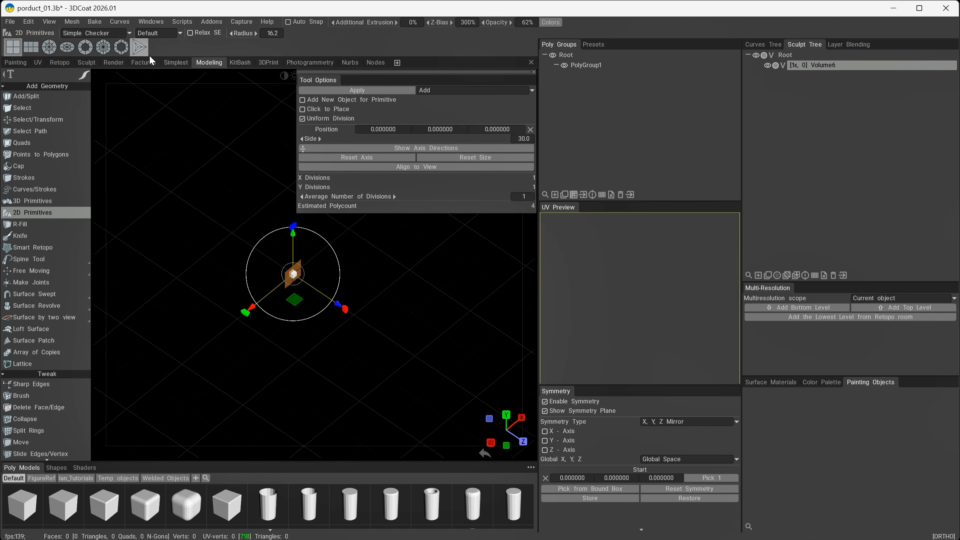
key(alt)
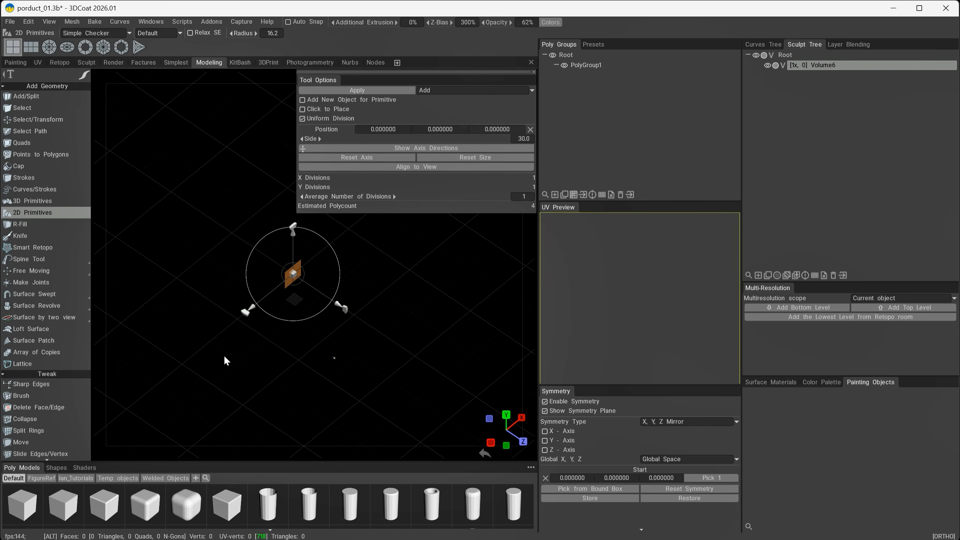
click(85, 48)
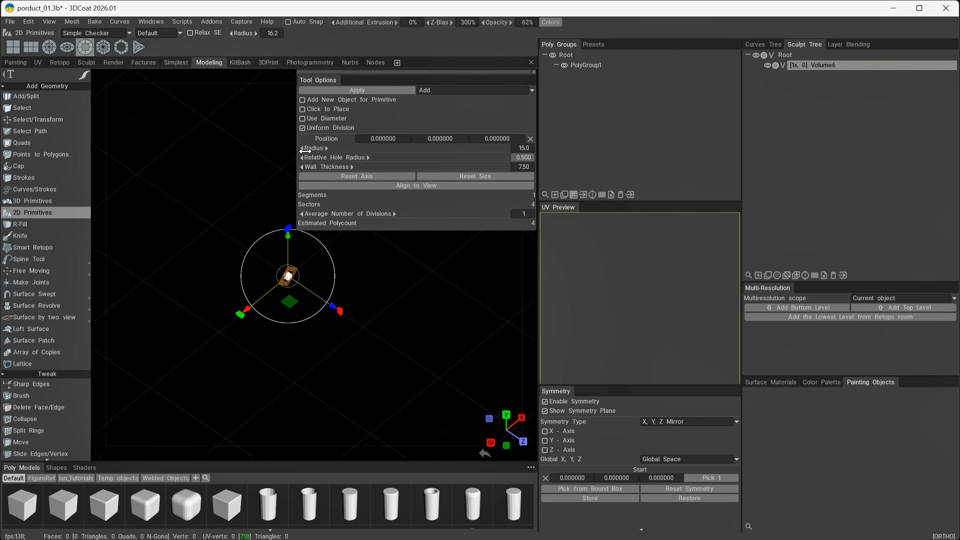
click(303, 128)
click(303, 129)
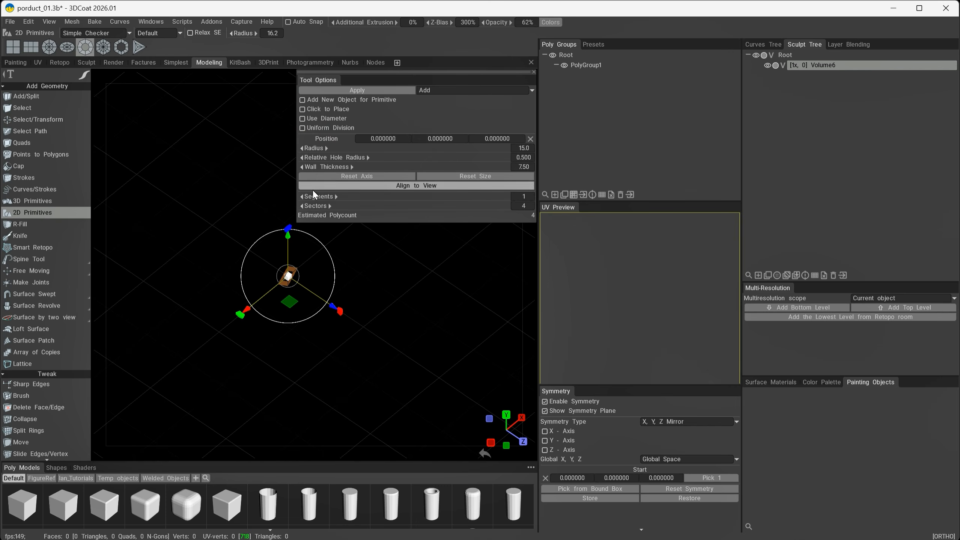
Rotate the ring primitive 90 degrees about the X axis so it lies flat on the ground plane
alt+drag(414, 378, 404, 346)
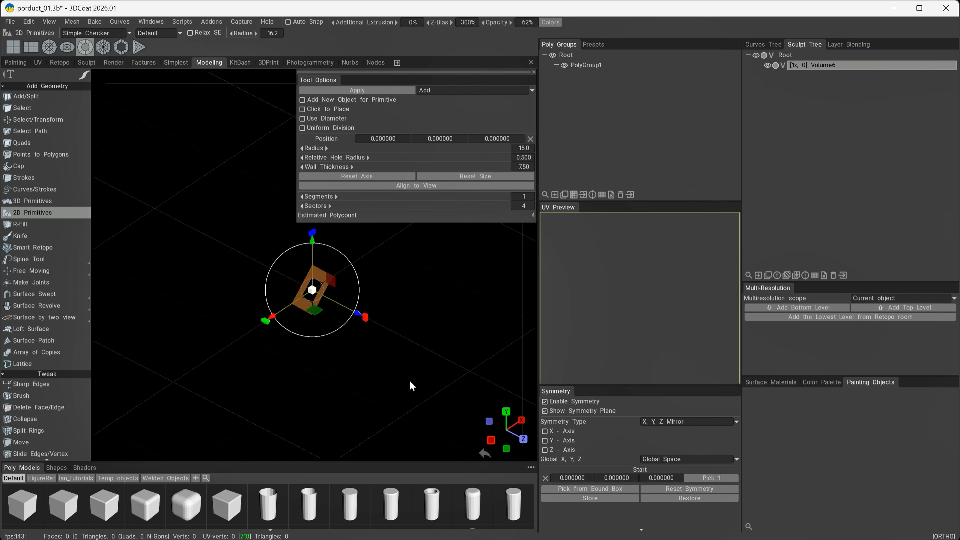
mouse_move(295, 305)
alt+mouse_down()
mouse_move(362, 358)
mouse_move(417, 314)
mouse_move(346, 331)
mouse_move(298, 293)
alt+mouse_up()
alt+drag(299, 332, 363, 357)
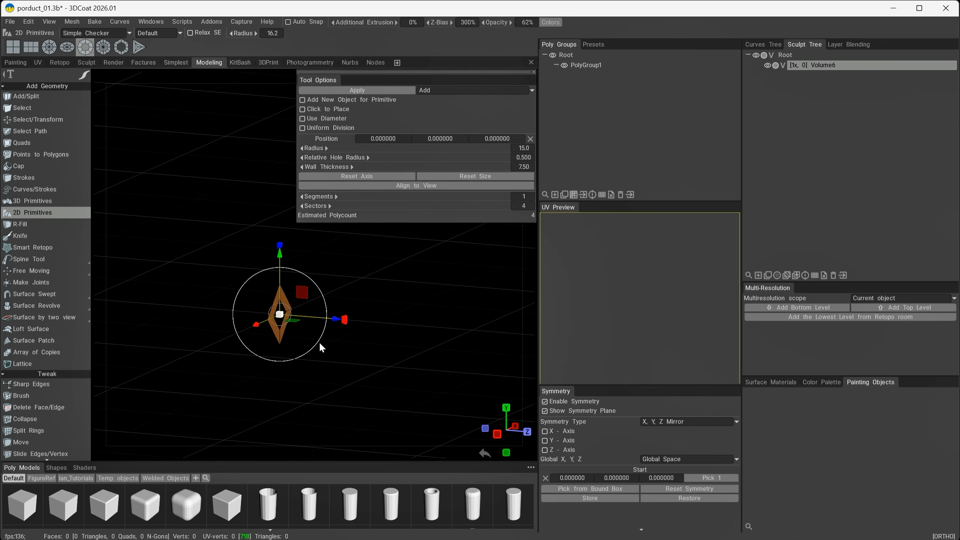
alt+drag(361, 378, 366, 343)
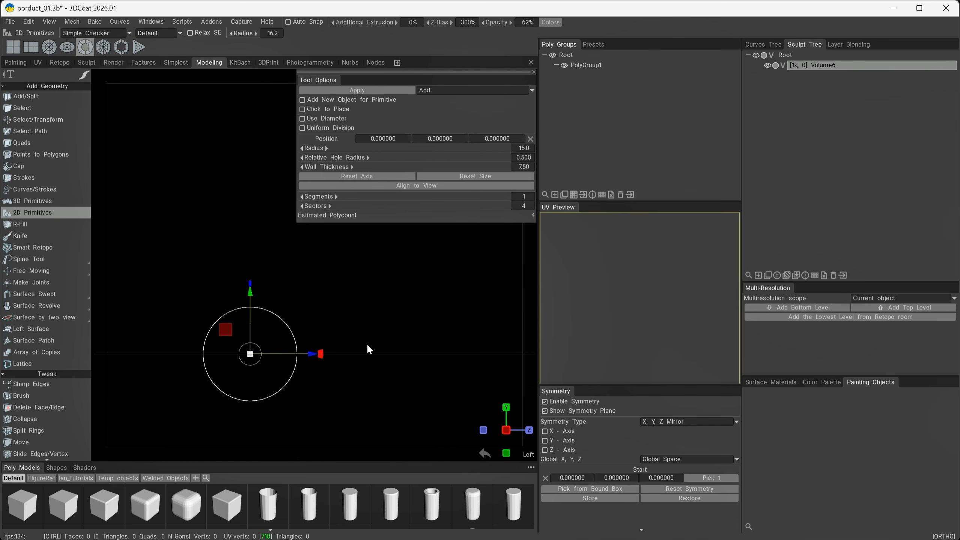
click(321, 354)
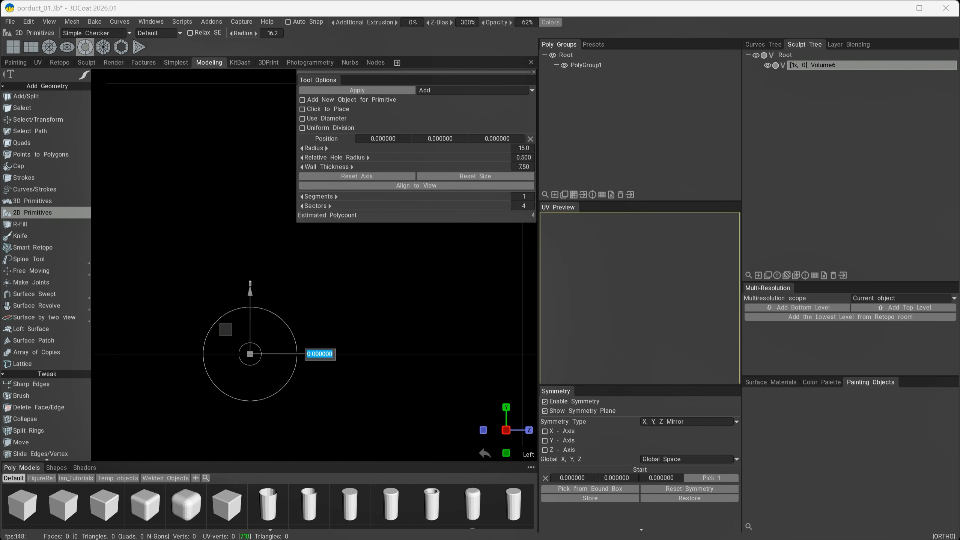
text(90)
key(Return)
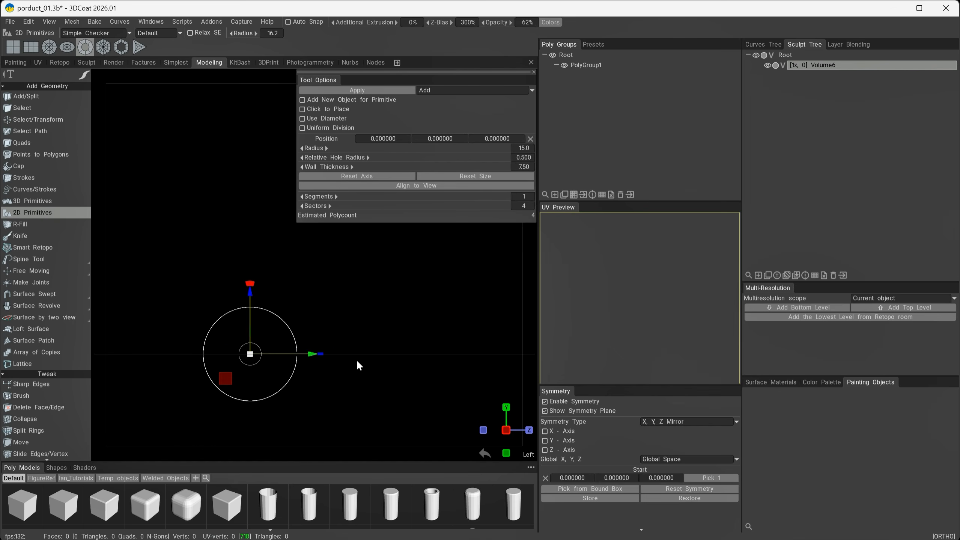
Set the ring to 16 sectors, thin its wall to about 2.81, and add it to the mesh
alt+drag(357, 360, 306, 407)
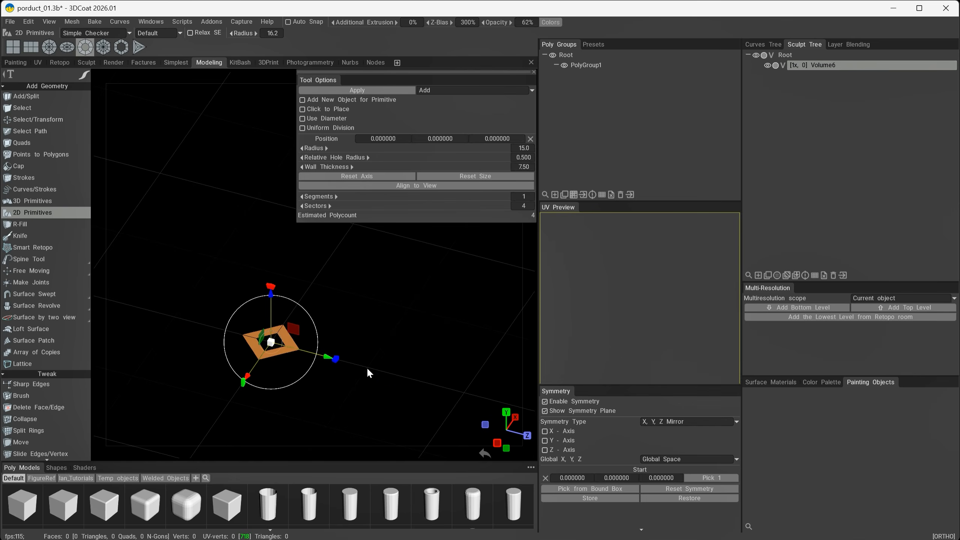
alt+drag(369, 374, 367, 365)
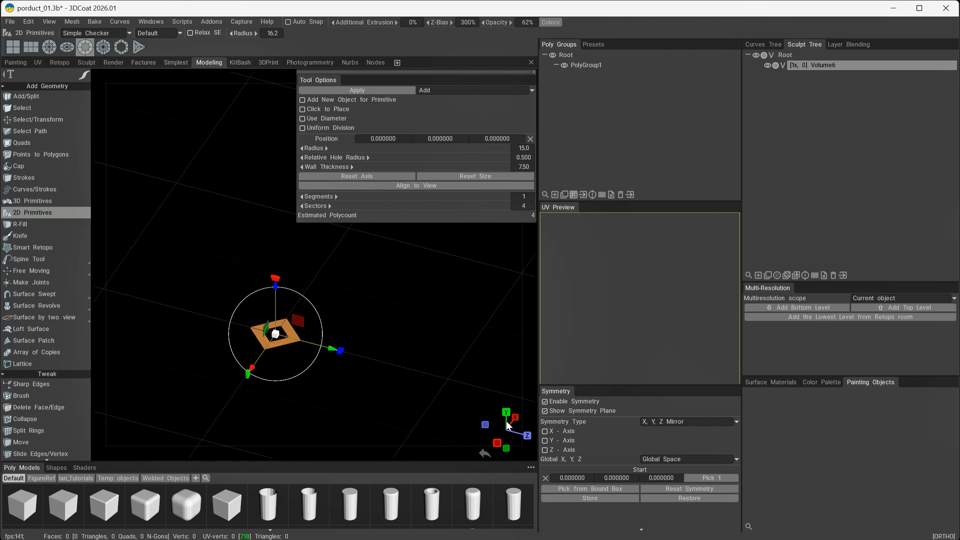
alt+middle_drag(377, 295, 361, 317)
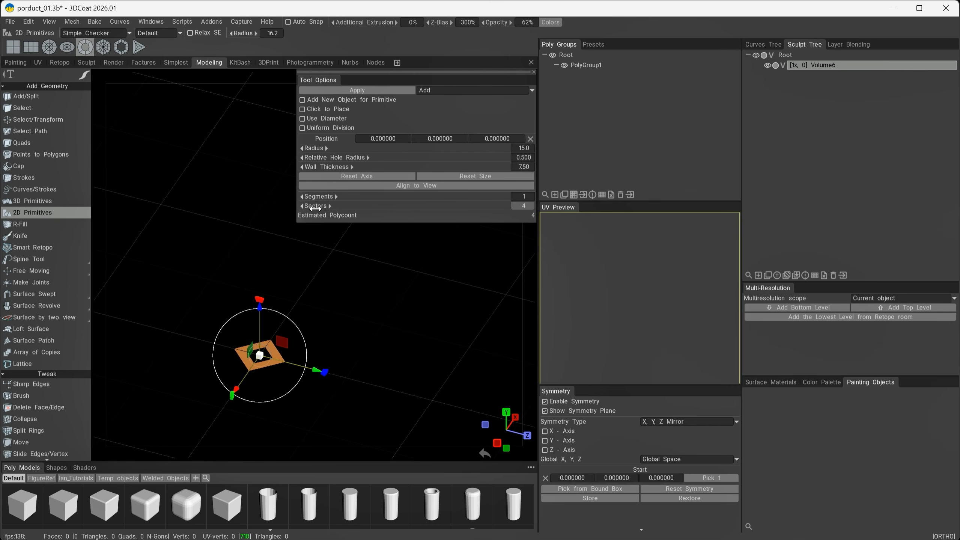
click(527, 206)
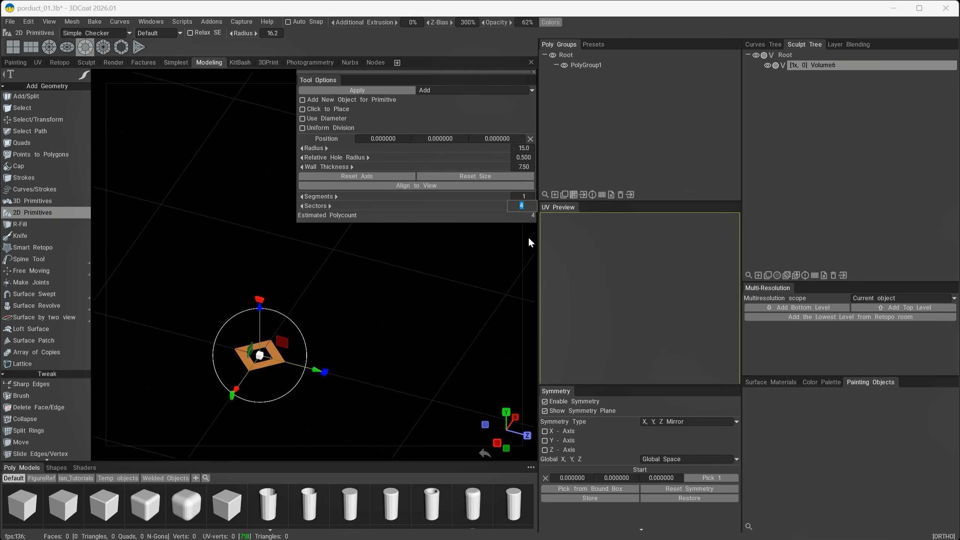
text(16)
key(Return)
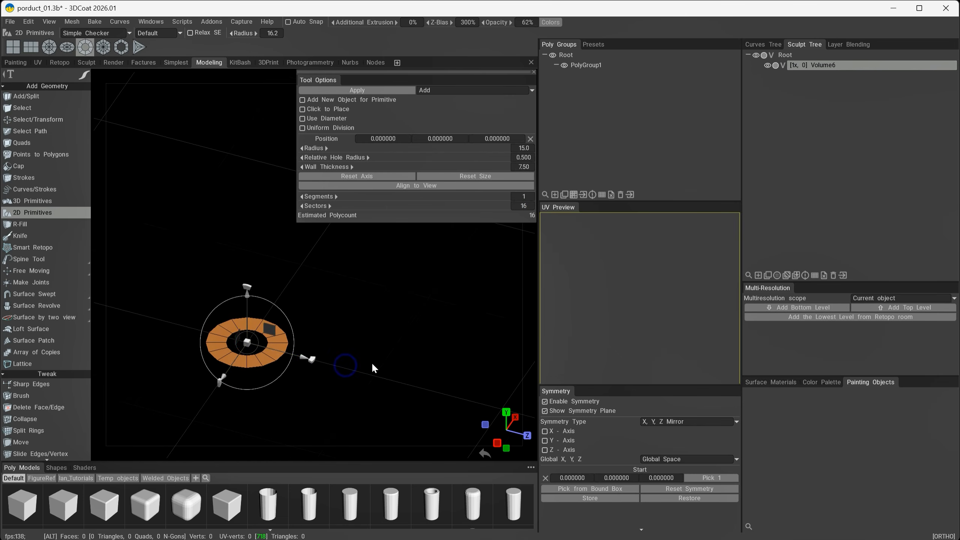
drag(398, 165, 353, 173)
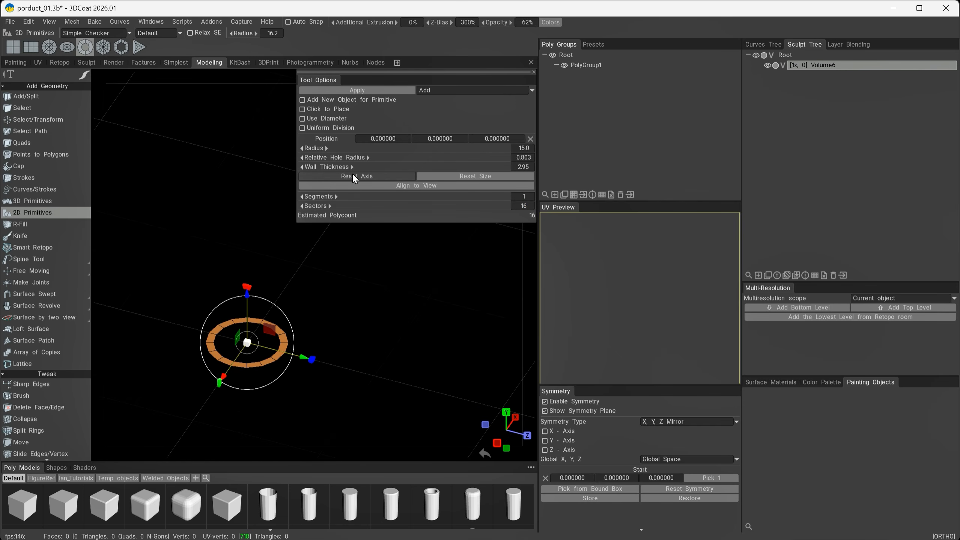
click(342, 87)
In top view, add a second, smaller ring with radius 12.5, placed about 114.88 along the Z axis from the first
key(7)
middle_drag(408, 387, 382, 285)
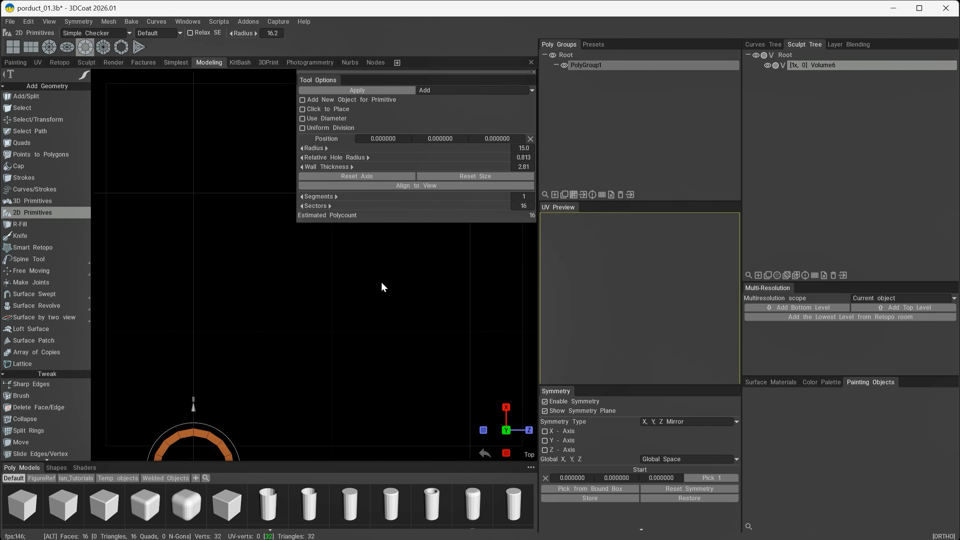
alt+middle_drag(382, 434, 406, 297)
alt+right_drag(340, 357, 387, 310)
alt+middle_drag(387, 309, 369, 322)
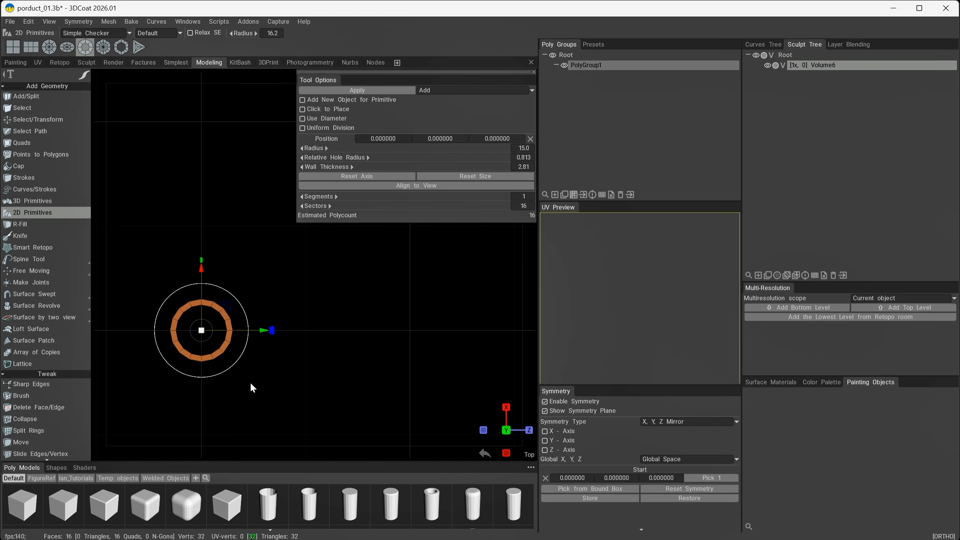
drag(265, 332, 502, 339)
scroll(355, 375, up, 1)
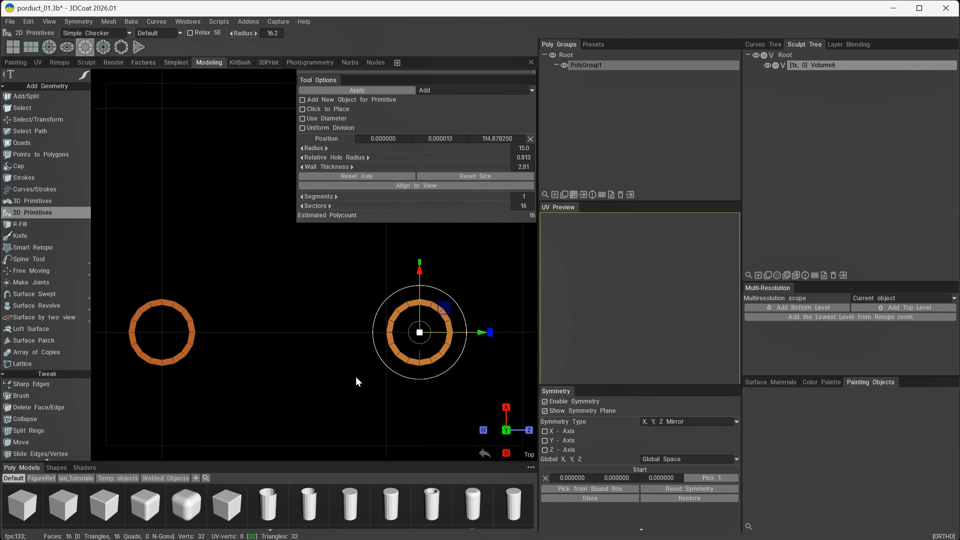
drag(420, 333, 413, 334)
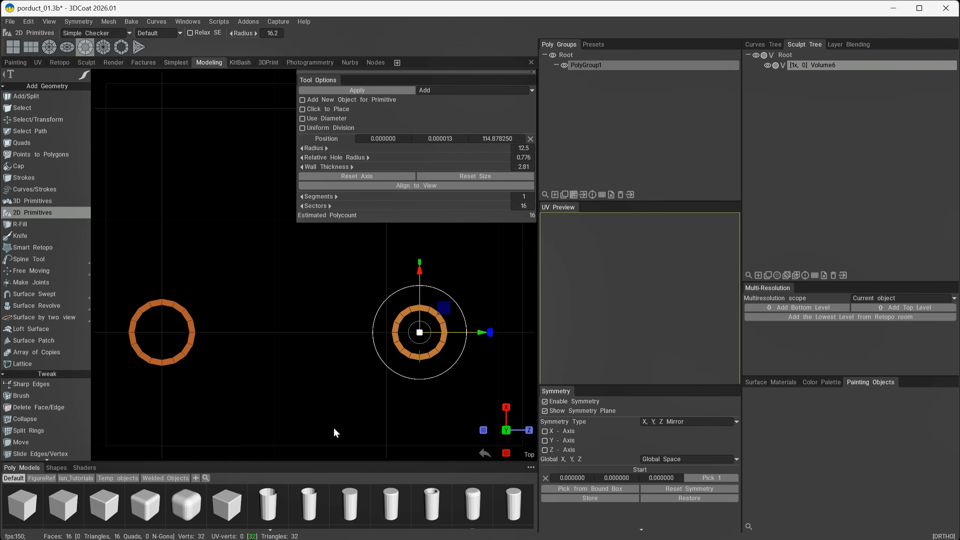
click(370, 92)
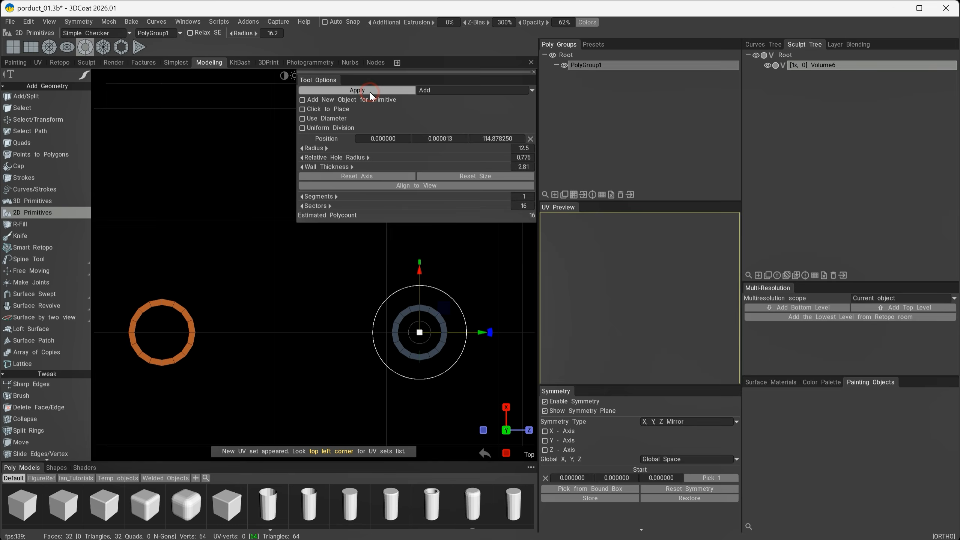
Select the eight faces on the inward-facing half of each ring and delete them
click(54, 109)
alt+middle_drag(286, 286, 311, 266)
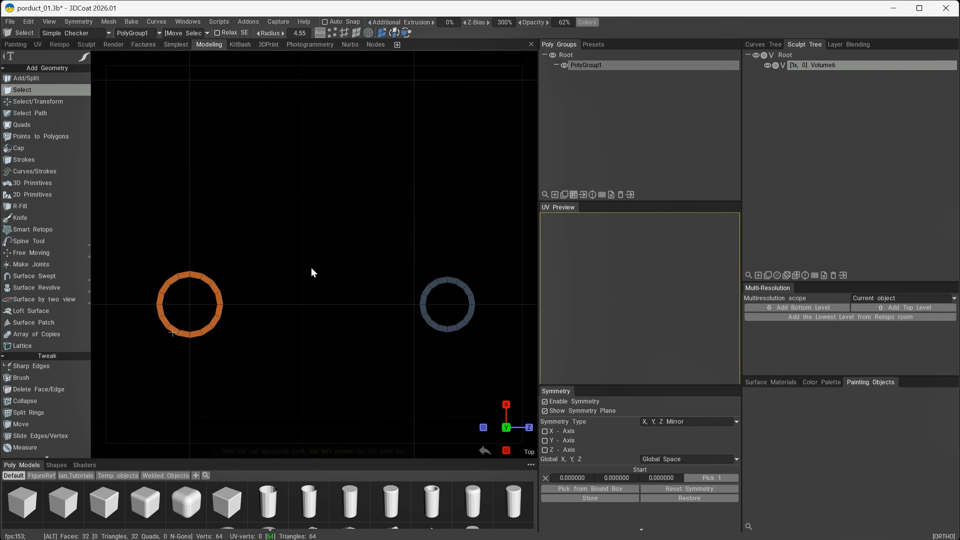
mouse_move(290, 355)
alt+mouse_down()
mouse_move(290, 326)
mouse_move(381, 185)
mouse_move(390, 188)
mouse_move(365, 268)
mouse_move(276, 346)
alt+mouse_up()
alt+right_drag(216, 311, 219, 264)
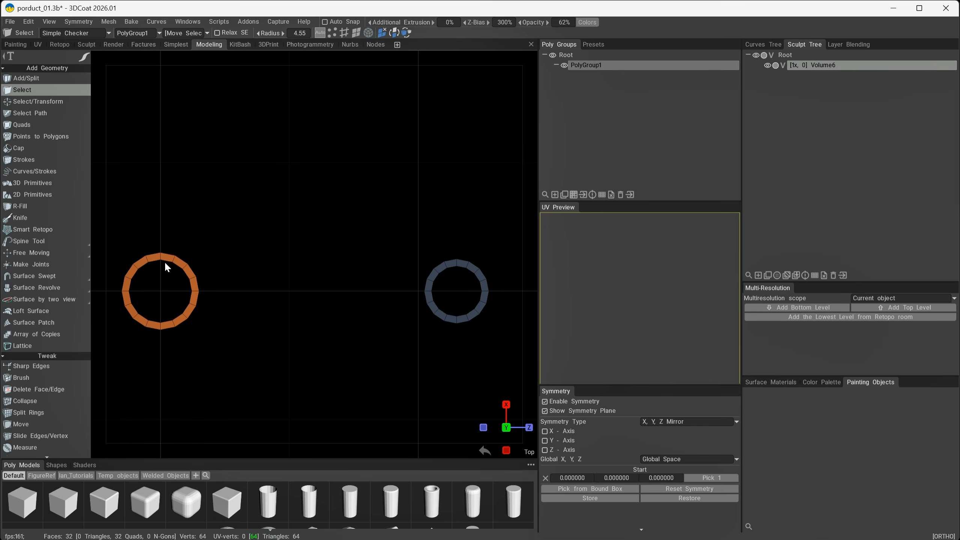
click(356, 32)
right_drag(173, 261, 154, 262)
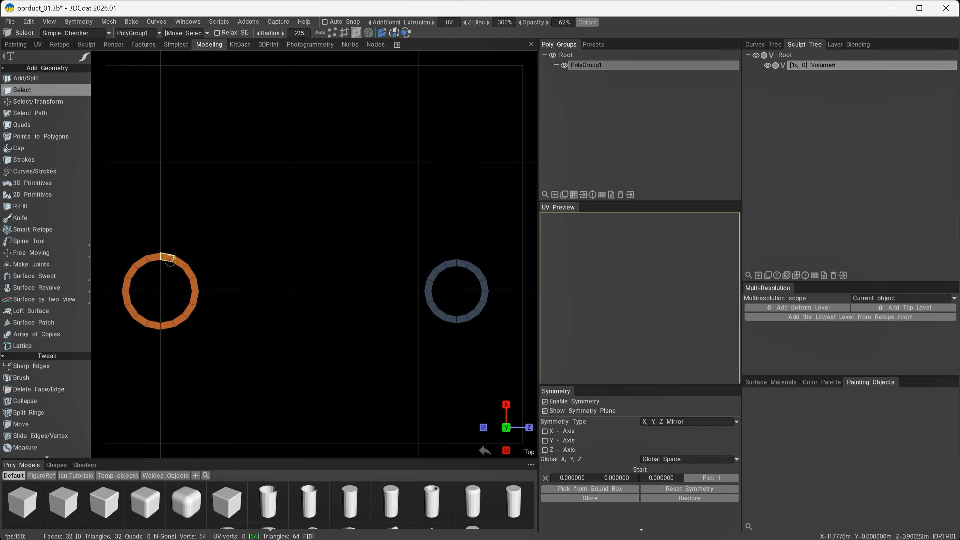
mouse_move(170, 260)
shift+mouse_down()
mouse_move(197, 289)
mouse_move(190, 313)
mouse_move(171, 325)
shift+mouse_up()
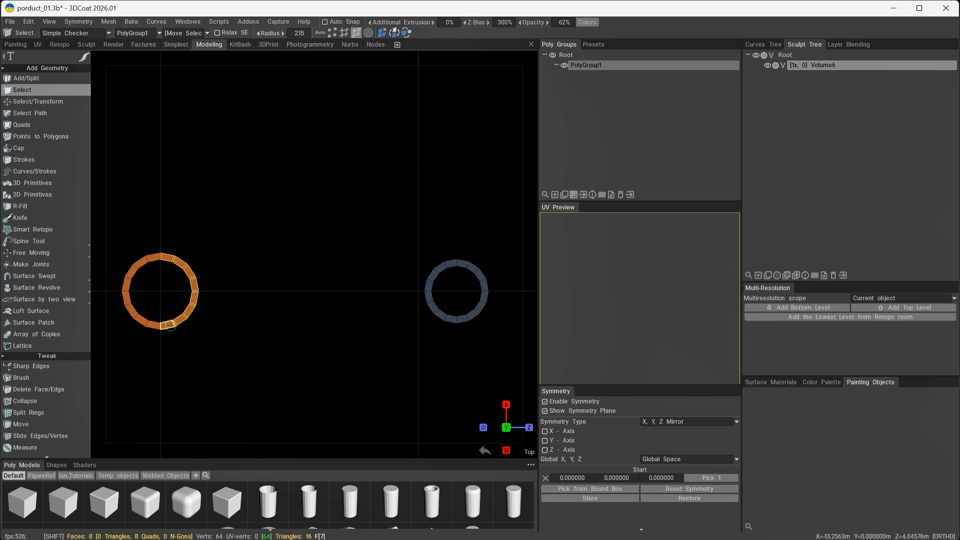
mouse_move(444, 268)
shift+mouse_down()
mouse_move(450, 261)
mouse_move(431, 284)
mouse_move(431, 308)
mouse_move(451, 320)
shift+mouse_up()
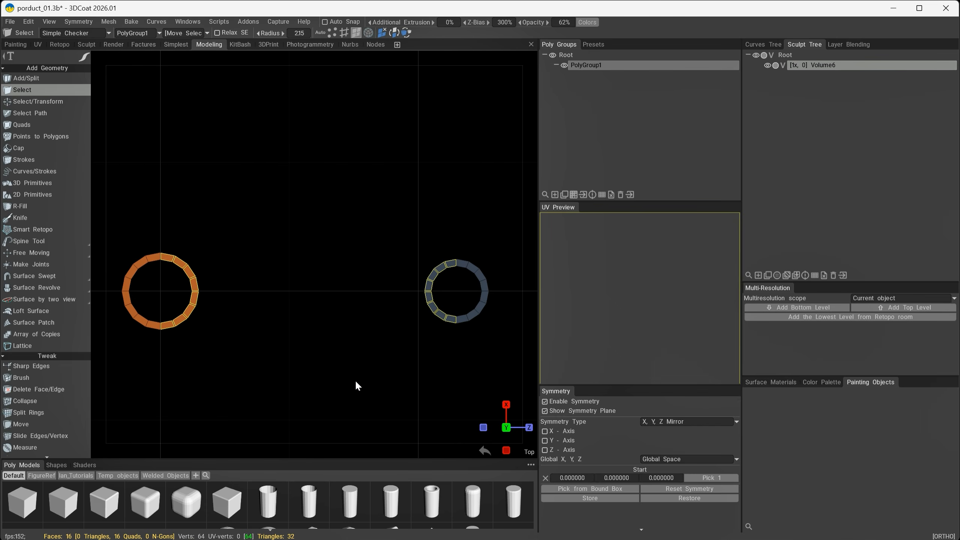
key(Delete)
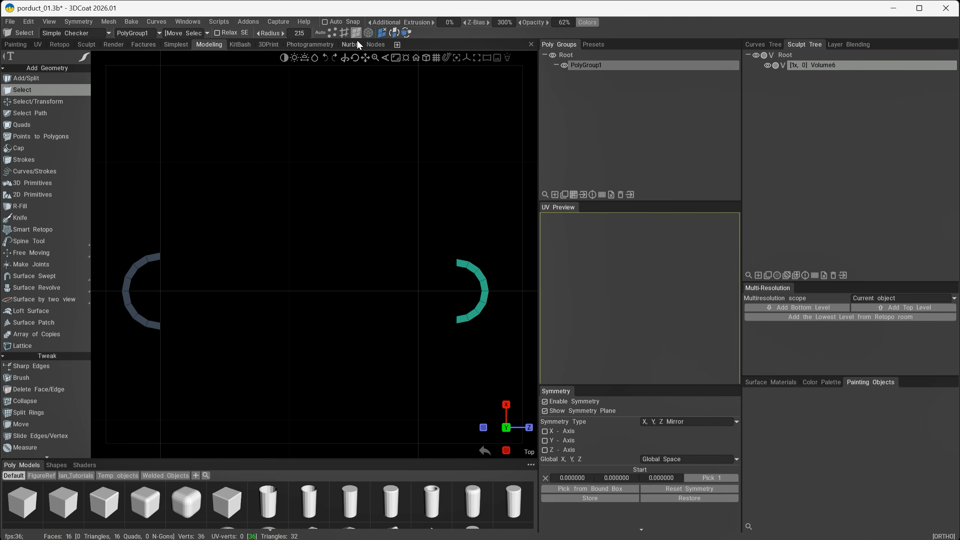
Bridge the upper open end edges of the two half rings with a linear, single-division strip
click(343, 33)
mouse_move(214, 280)
alt+right_down()
mouse_move(176, 260)
mouse_move(187, 293)
mouse_move(196, 280)
alt+right_up()
alt+middle_drag(196, 280, 424, 307)
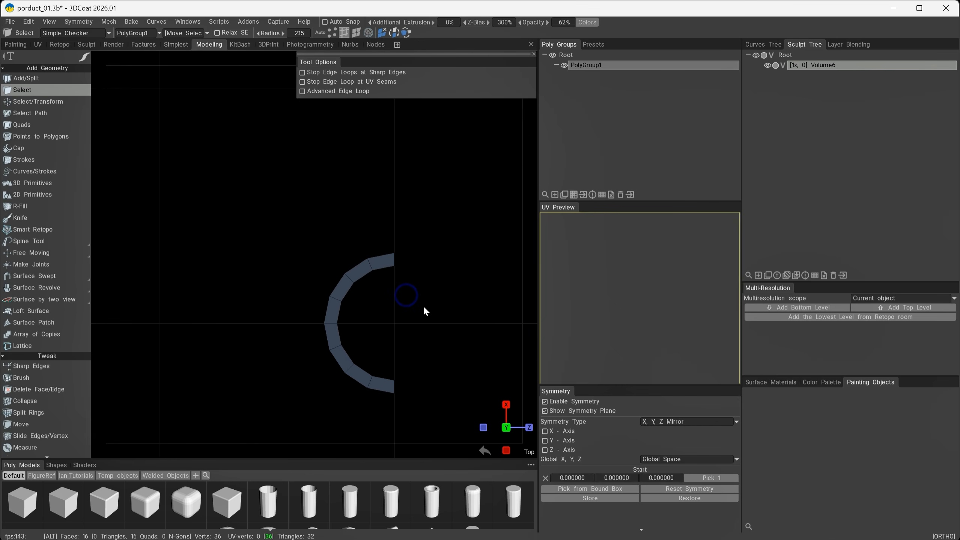
click(395, 260)
ctrl+alt+right_drag(440, 307, 318, 295)
alt+middle_drag(369, 291, 67, 317)
ctrl+alt+right_drag(338, 288, 462, 365)
click(376, 337)
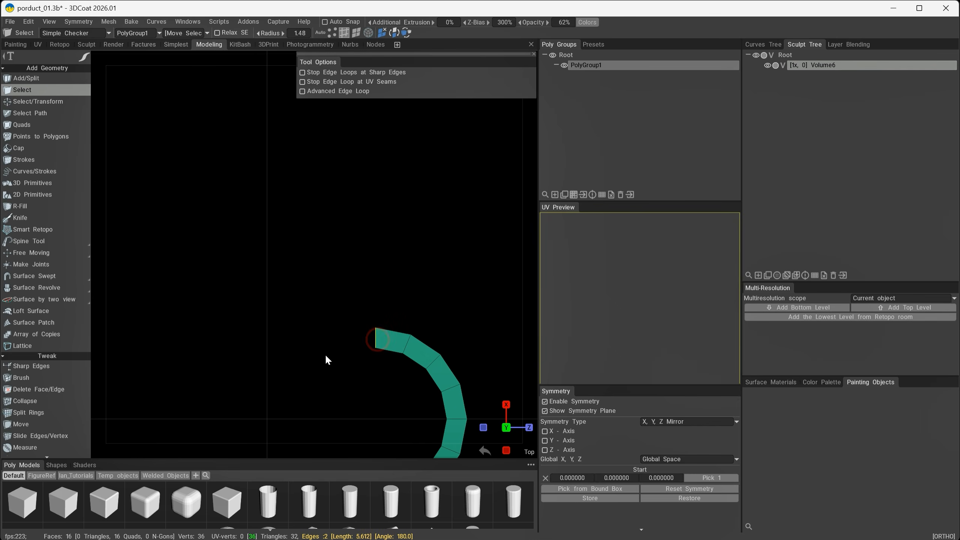
ctrl+alt+right_drag(326, 356, 191, 338)
alt+middle_drag(230, 326, 366, 321)
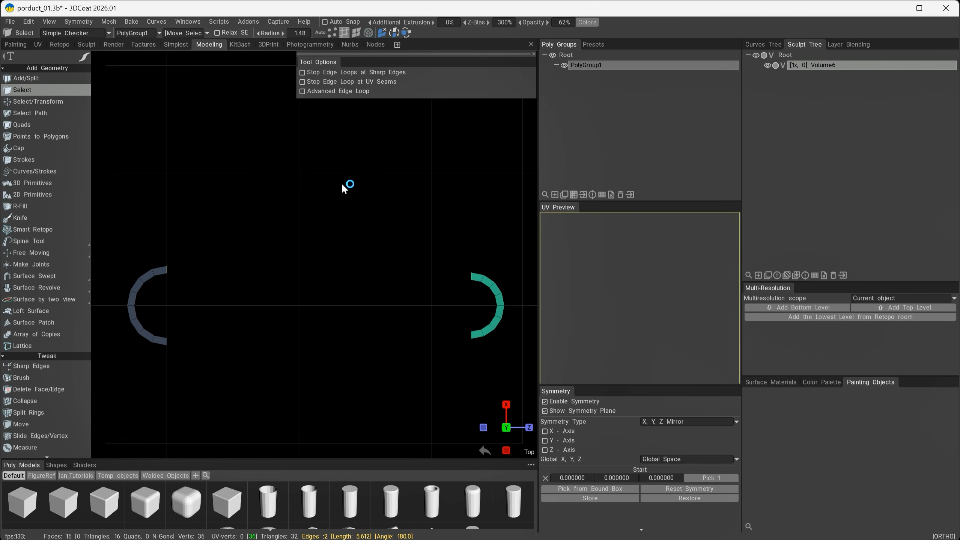
key(space)
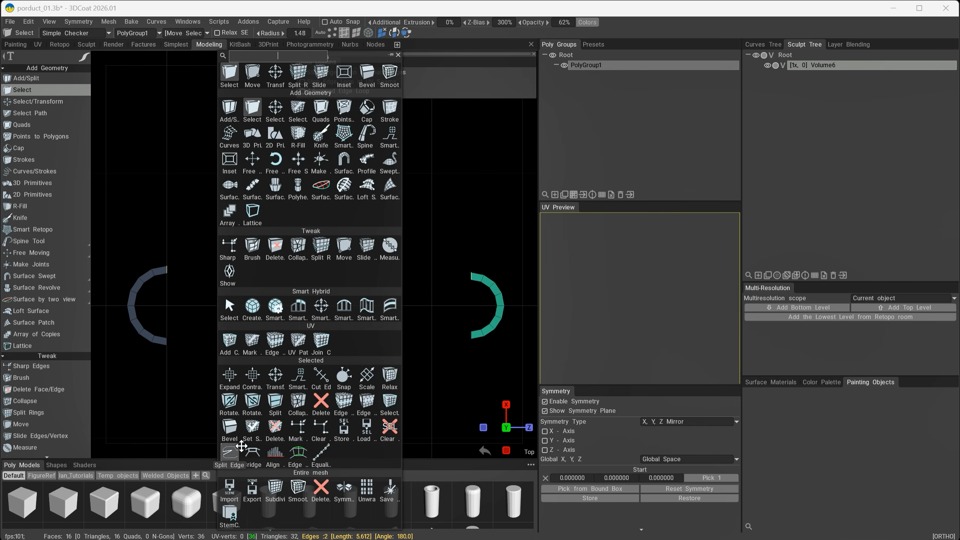
click(248, 451)
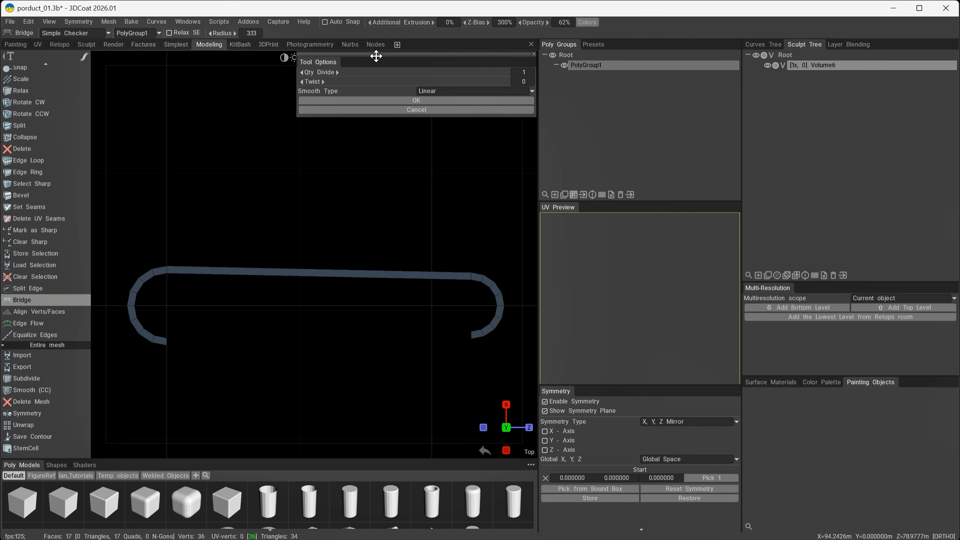
click(398, 101)
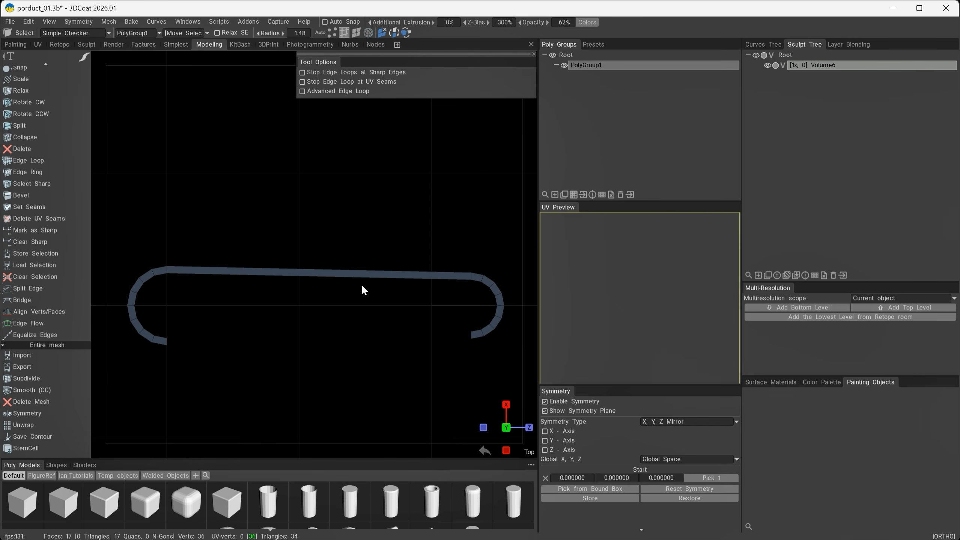
Bridge the two remaining lower open end edges of the half rings to close the band
alt+middle_drag(348, 296, 350, 200)
alt+right_drag(350, 200, 247, 251)
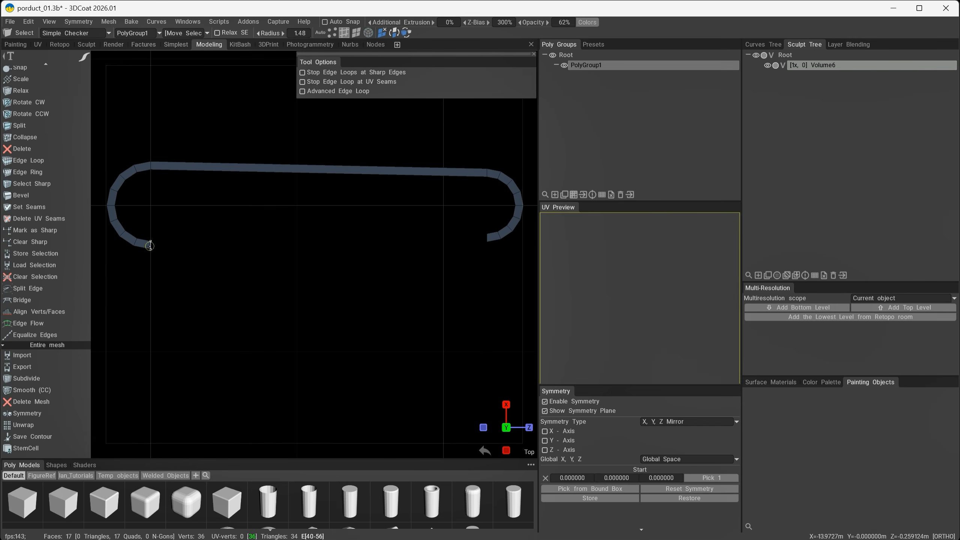
click(150, 244)
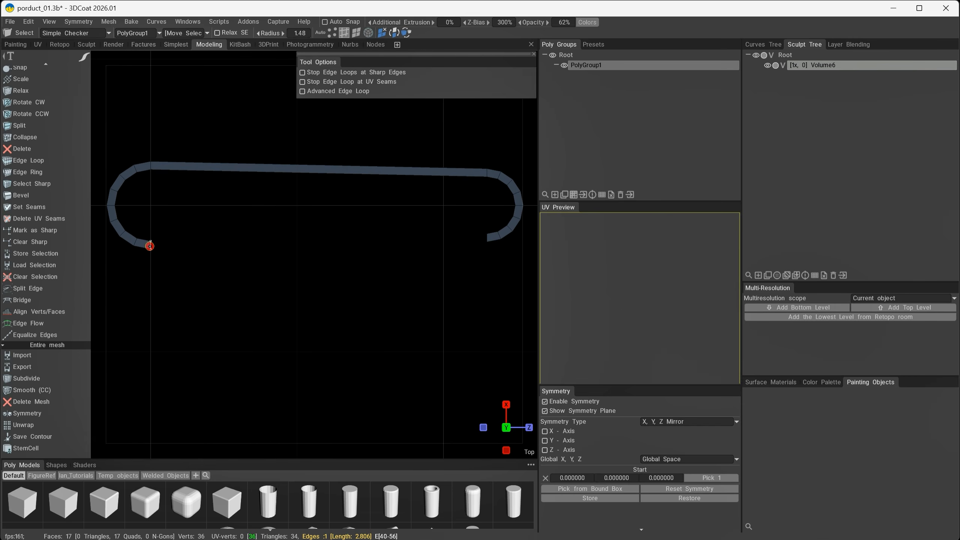
shift+click(487, 238)
key(space)
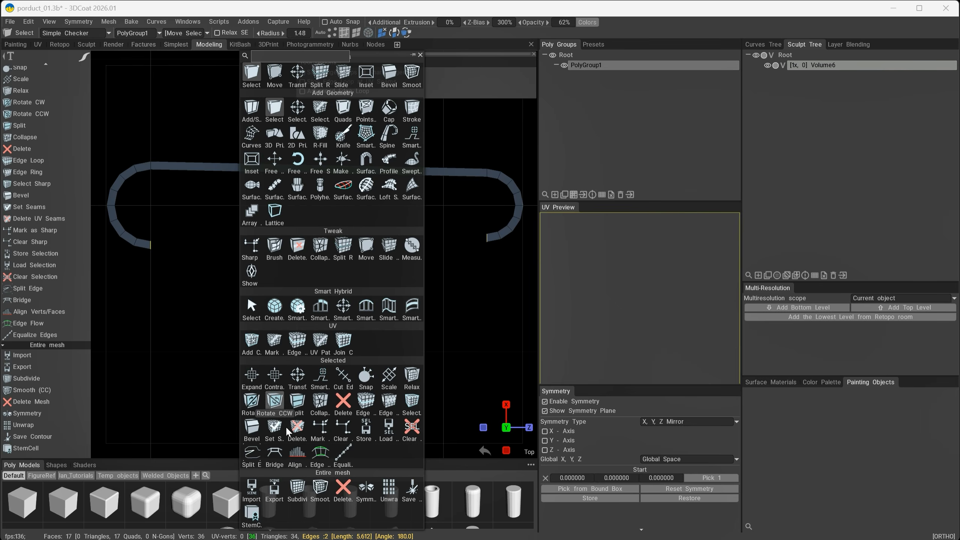
click(275, 457)
click(431, 99)
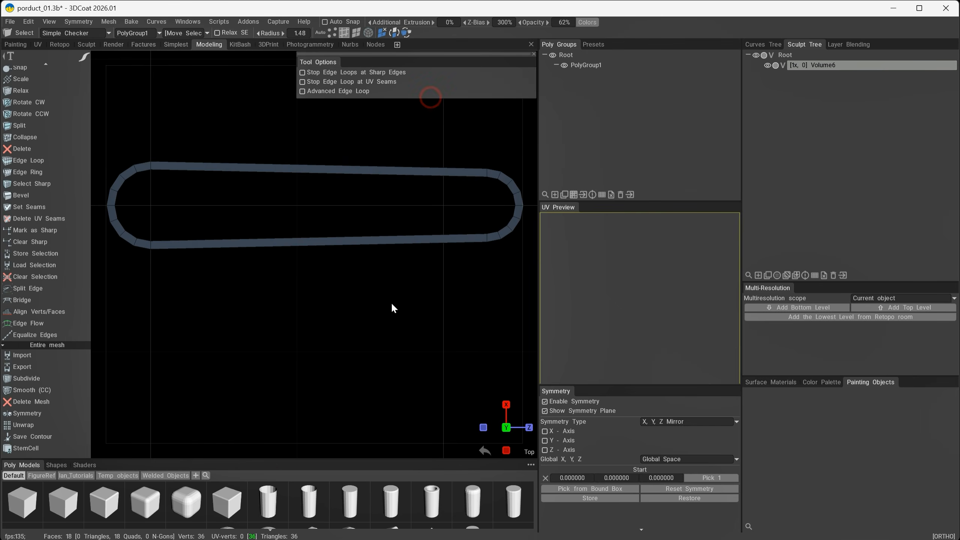
Select all faces of the closed band and extrude them upward along Y to about 42.7
right_drag(389, 298, 346, 280)
middle_drag(346, 280, 354, 325)
click(404, 9)
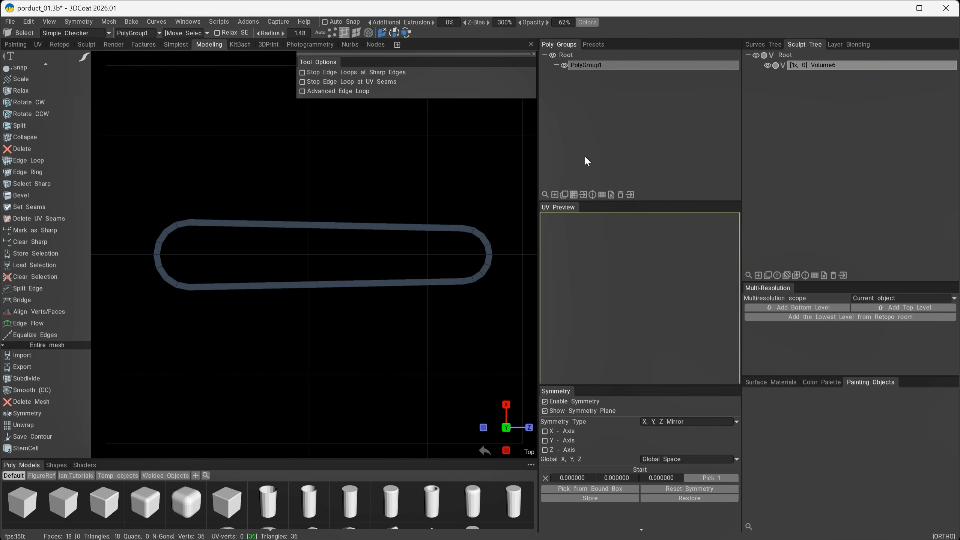
click(574, 193)
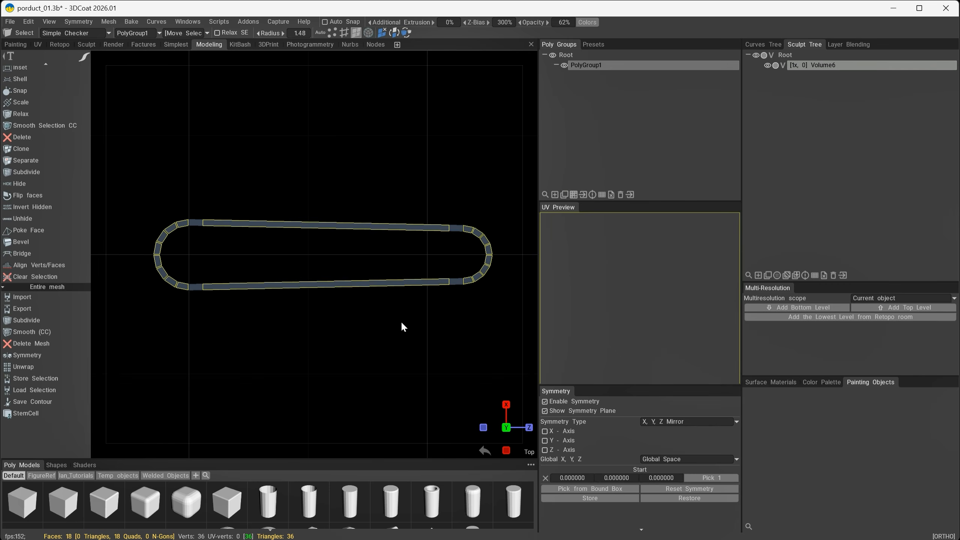
alt+drag(338, 387, 365, 342)
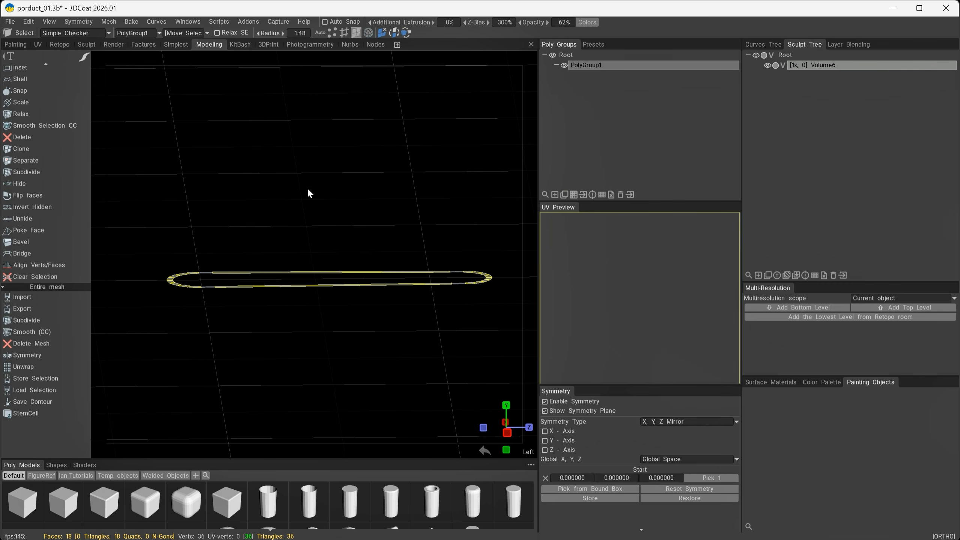
key(space)
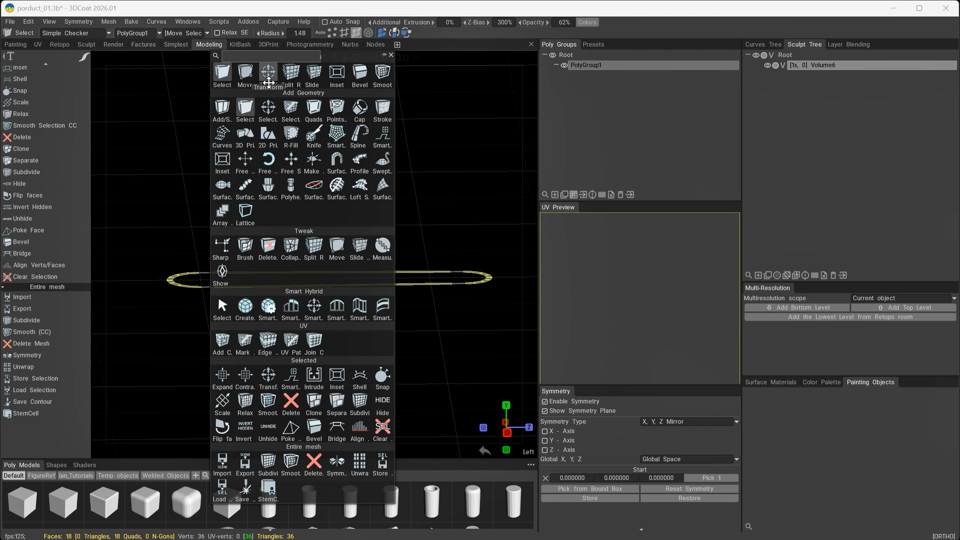
click(269, 78)
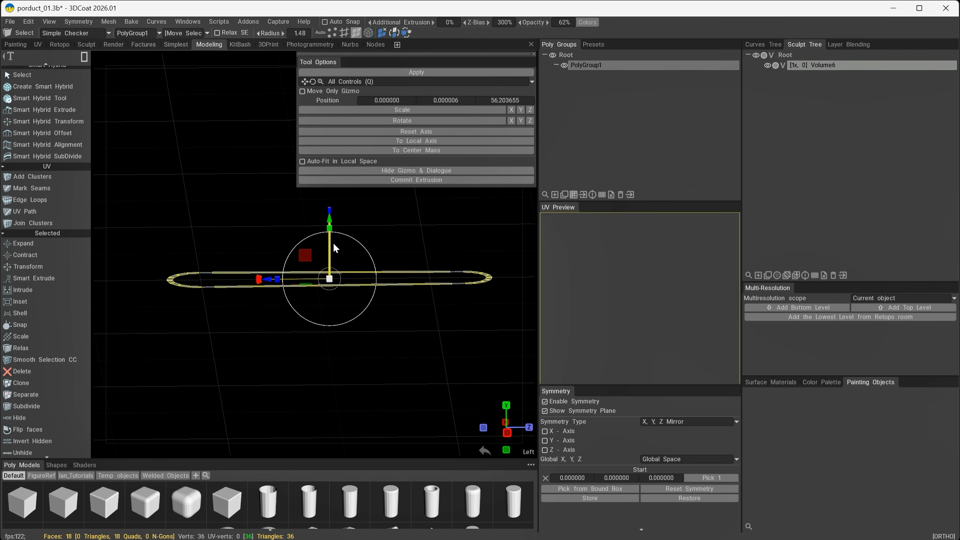
click(405, 180)
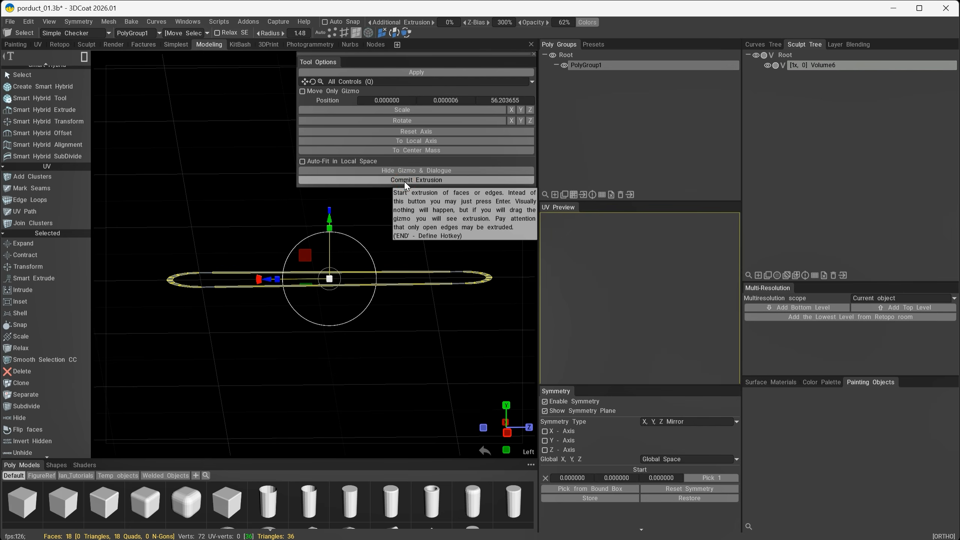
click(329, 218)
drag(329, 218, 335, 159)
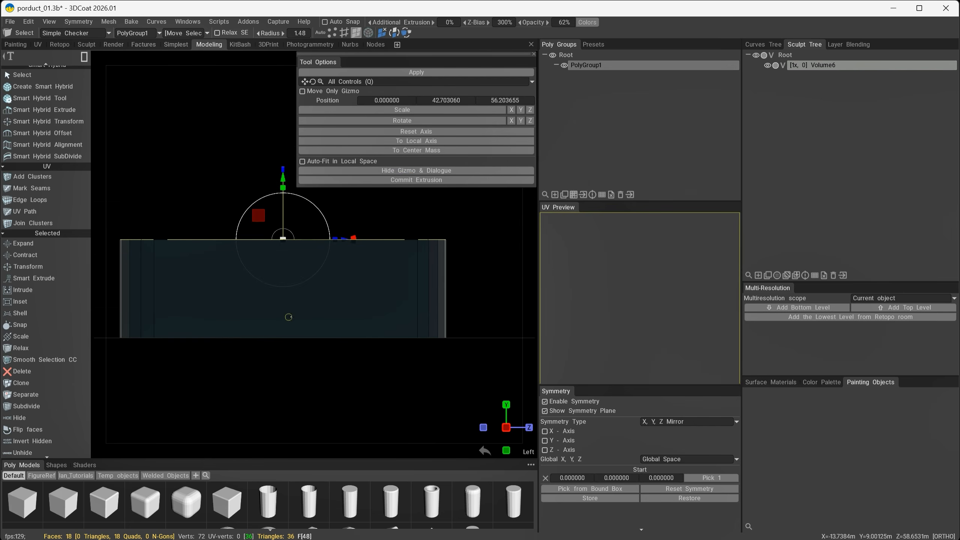
Extrude the top faces a second time upward to about 100.61 along Y and finish the transform
alt+middle_drag(268, 302, 393, 371)
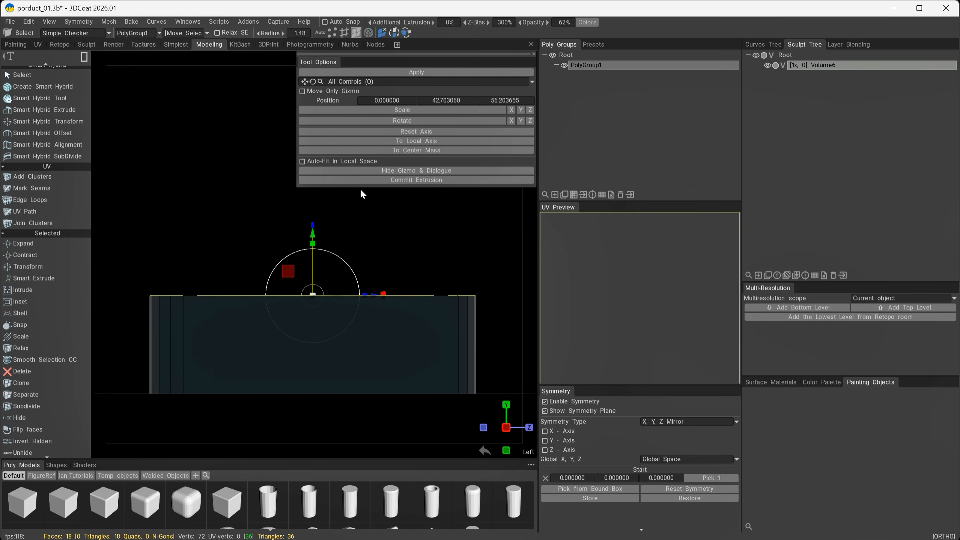
click(415, 180)
drag(314, 239, 309, 227)
drag(262, 197, 230, 104)
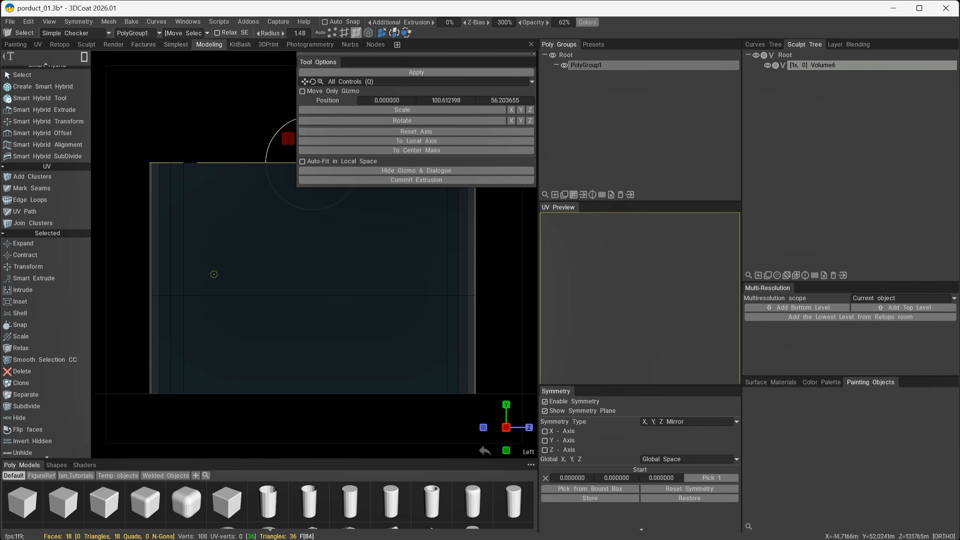
key(Return)
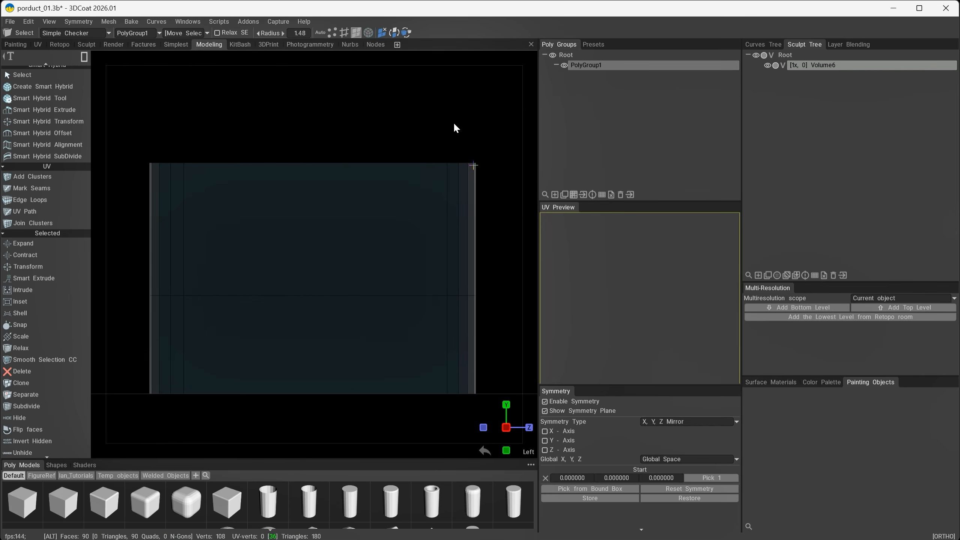
Set the mesh opacity to 100% and redirect the viewport light to brighten the long side wall
alt+drag(454, 126, 342, 325)
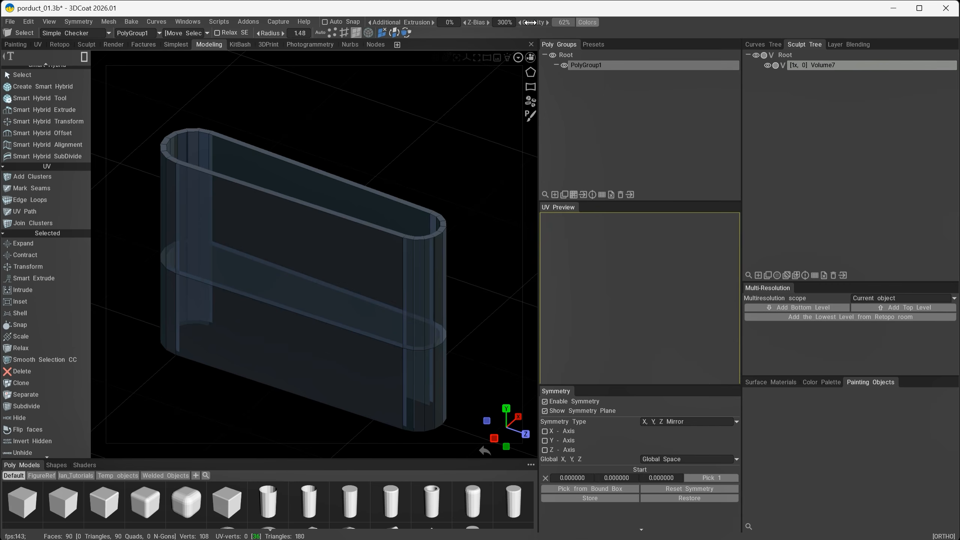
drag(529, 22, 601, 30)
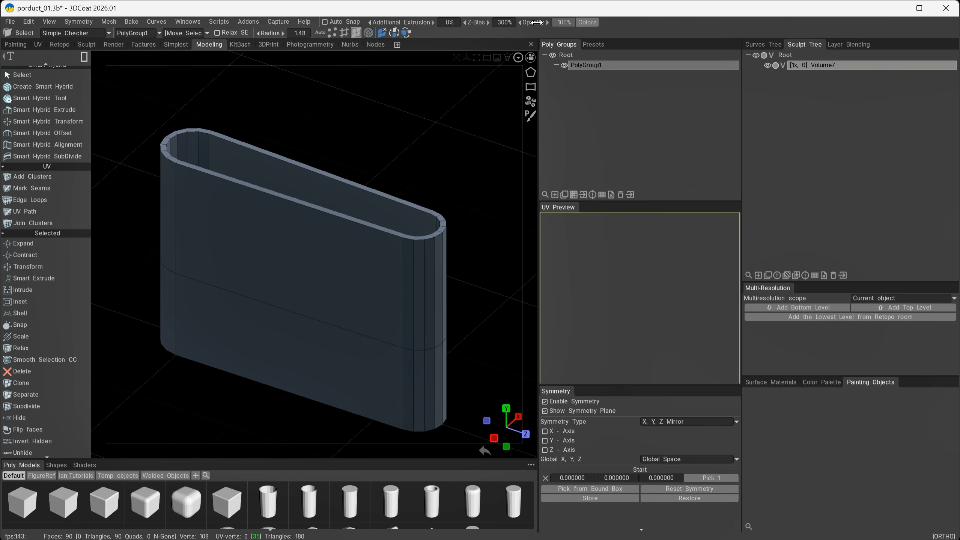
mouse_move(537, 23)
mouse_down()
mouse_move(524, 22)
mouse_move(537, 22)
mouse_up()
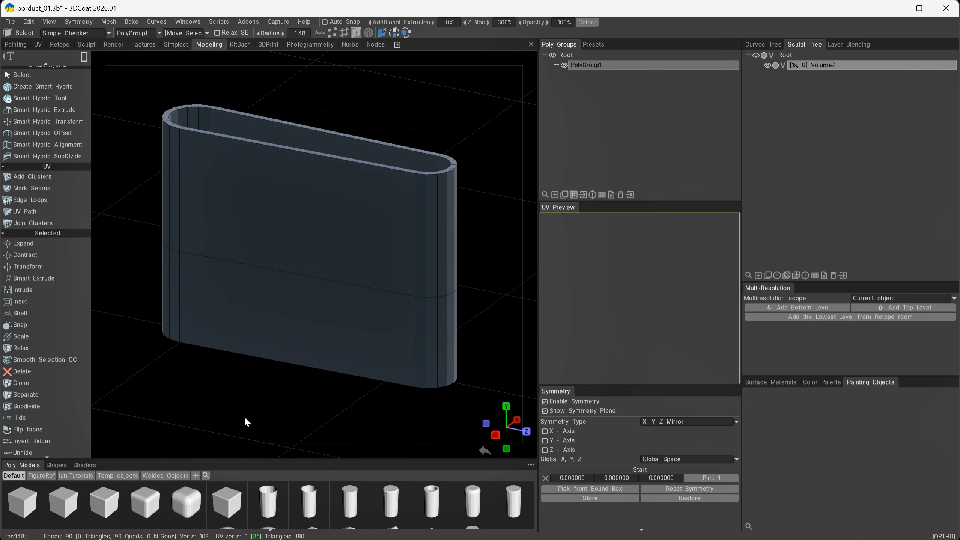
shift+drag(188, 400, 211, 407)
mouse_move(89, 54)
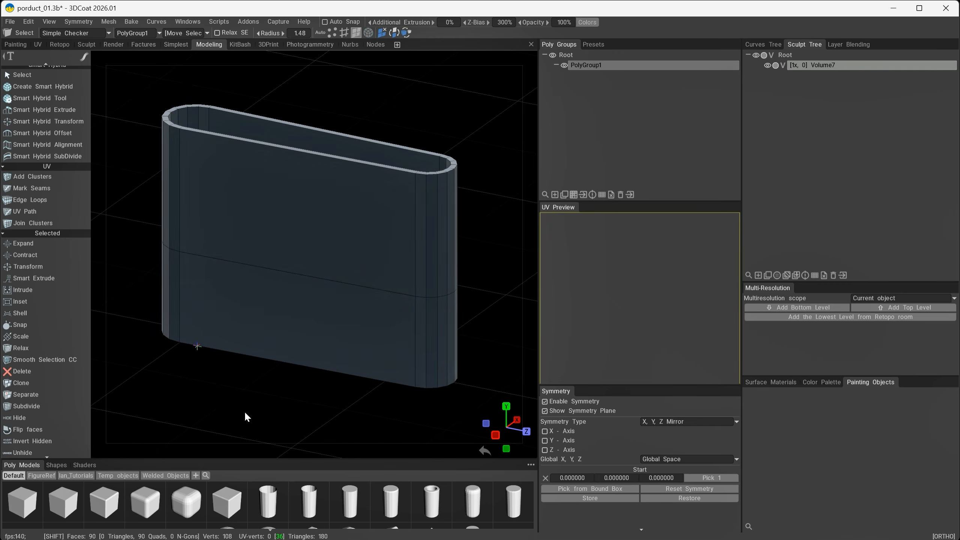
click(230, 416)
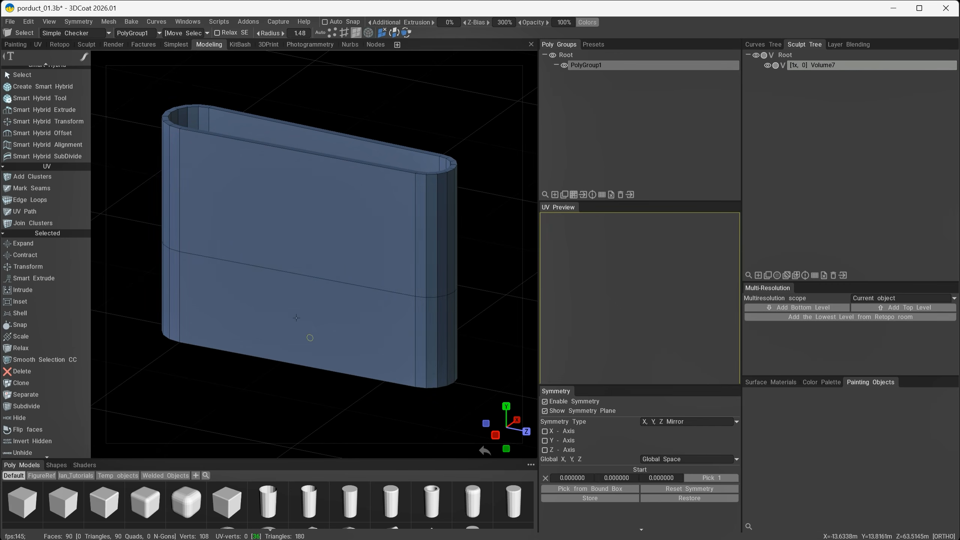
With X-axis symmetry on, split both long walls vertically with Split Rings, about a quarter of their length from the larger rounded end
alt+drag(279, 400, 412, 406)
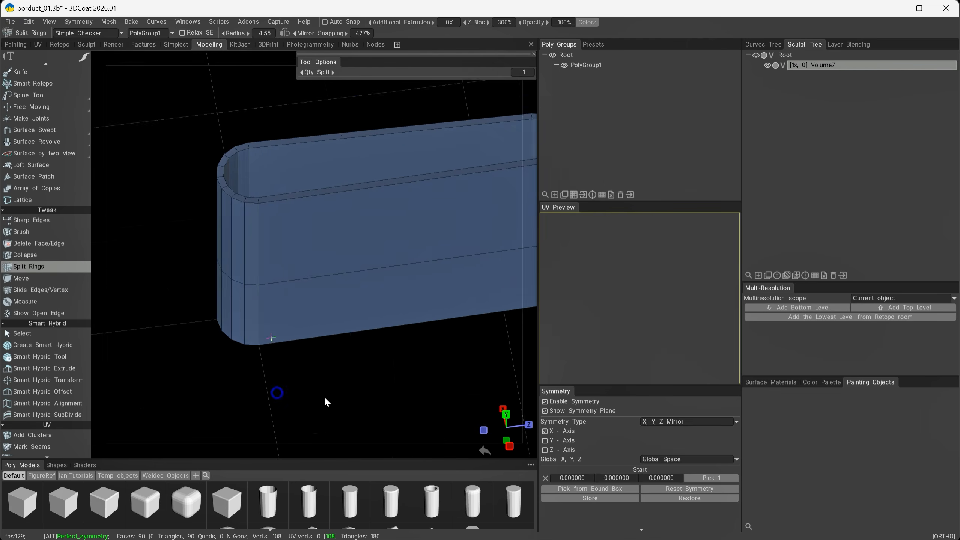
alt+drag(325, 398, 343, 278)
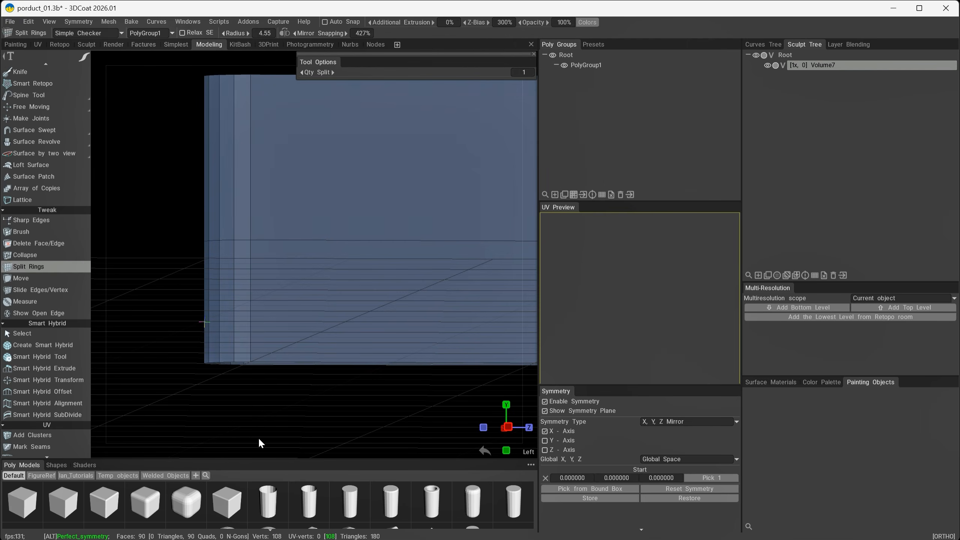
alt+right_drag(260, 444, 342, 262)
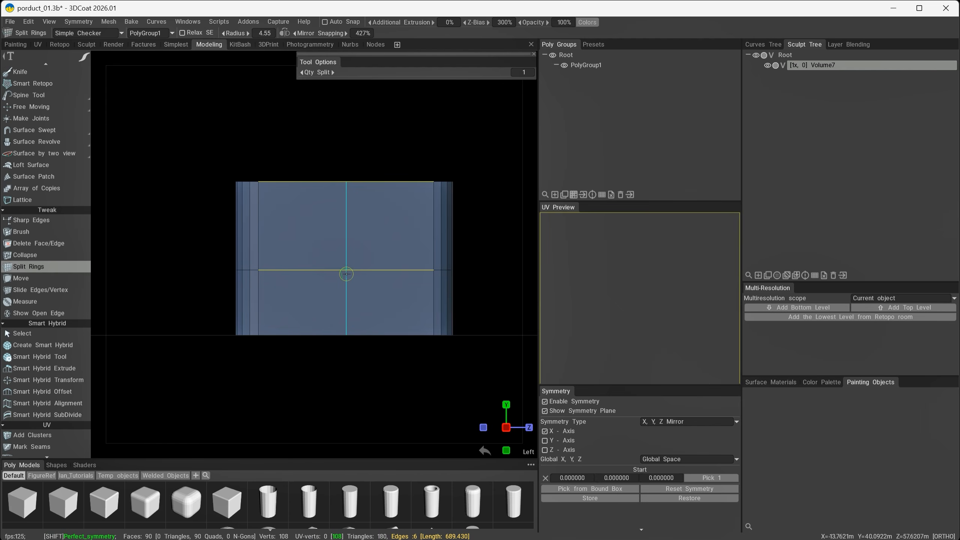
click(303, 272)
drag(290, 350, 327, 381)
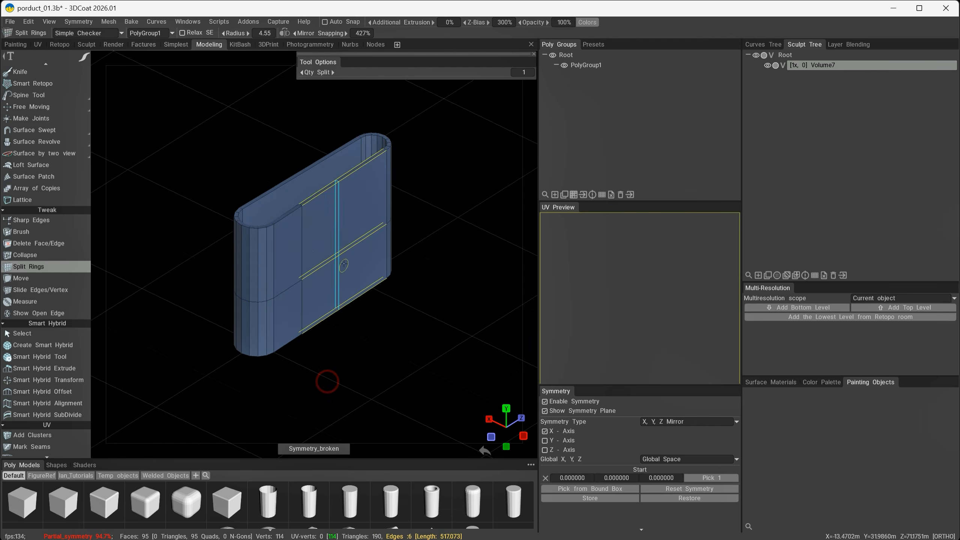
alt+drag(199, 379, 467, 289)
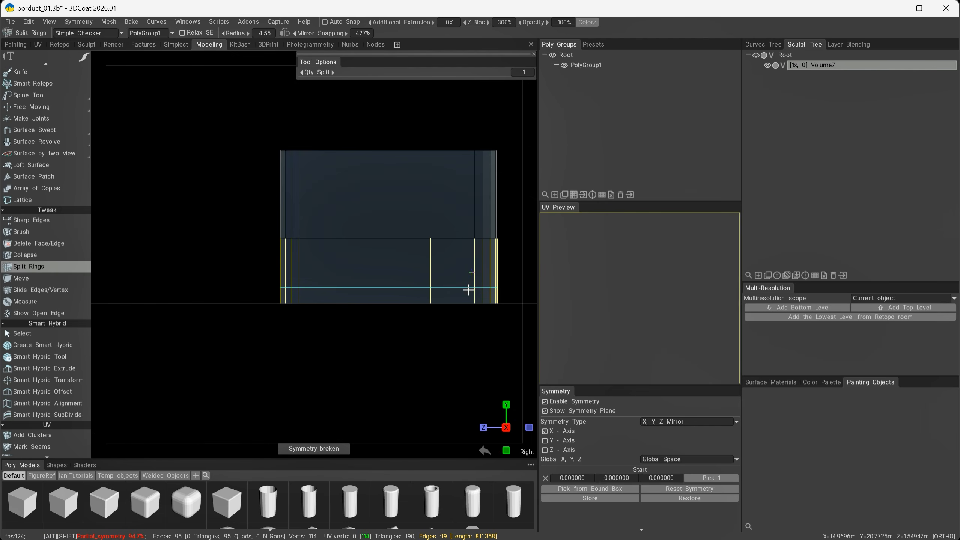
click(440, 227)
alt+drag(371, 299, 246, 354)
Select the ten lower-tier outer faces wrapping the larger rounded end, up to the new vertical splits
scroll(246, 352, up, 3)
key(space)
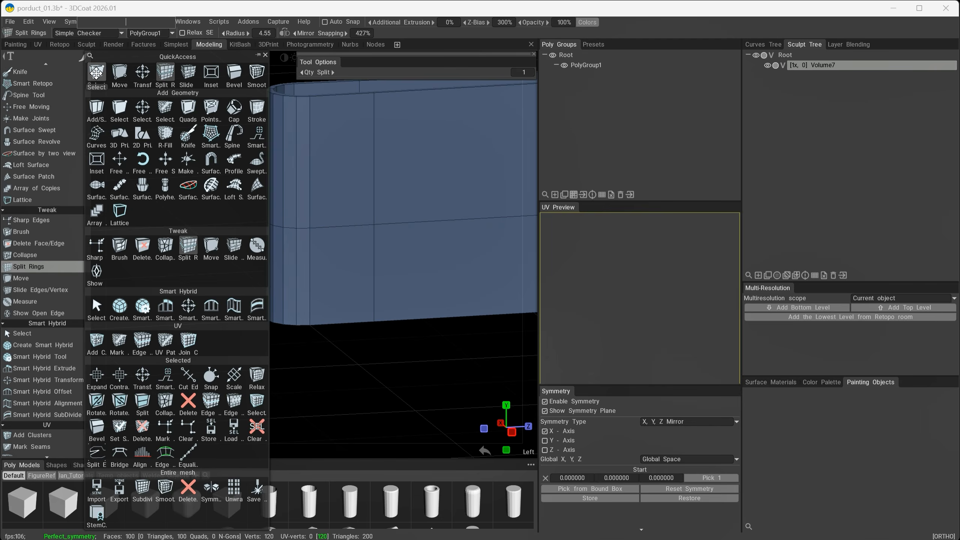
click(96, 73)
click(357, 33)
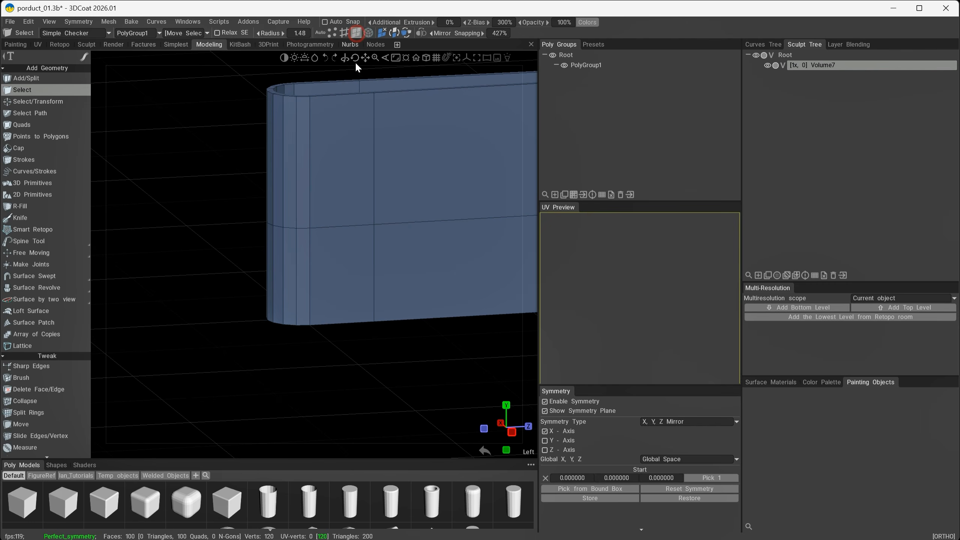
drag(341, 276, 282, 276)
alt+drag(218, 302, 416, 283)
shift+click(247, 268)
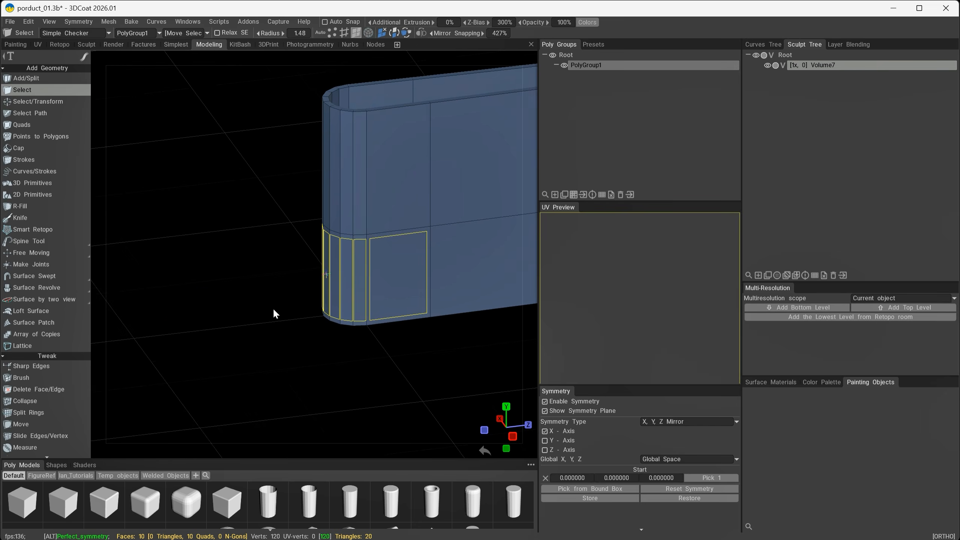
Turn symmetry off and extrude the ten selected faces outward along their normals with Smart Extrude to form a thicker collar
alt+drag(288, 358, 309, 343)
alt+right_drag(270, 334, 315, 347)
alt+middle_drag(285, 348, 269, 349)
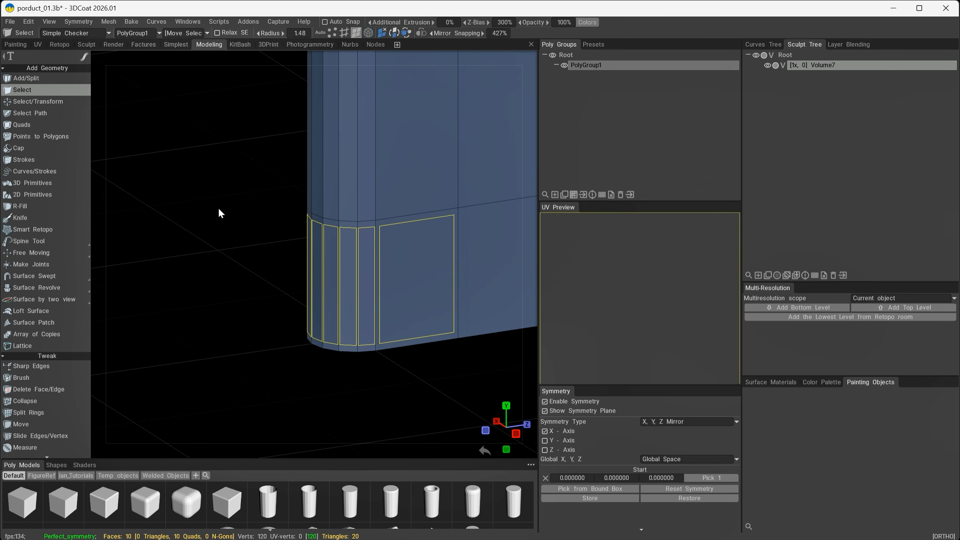
key(space)
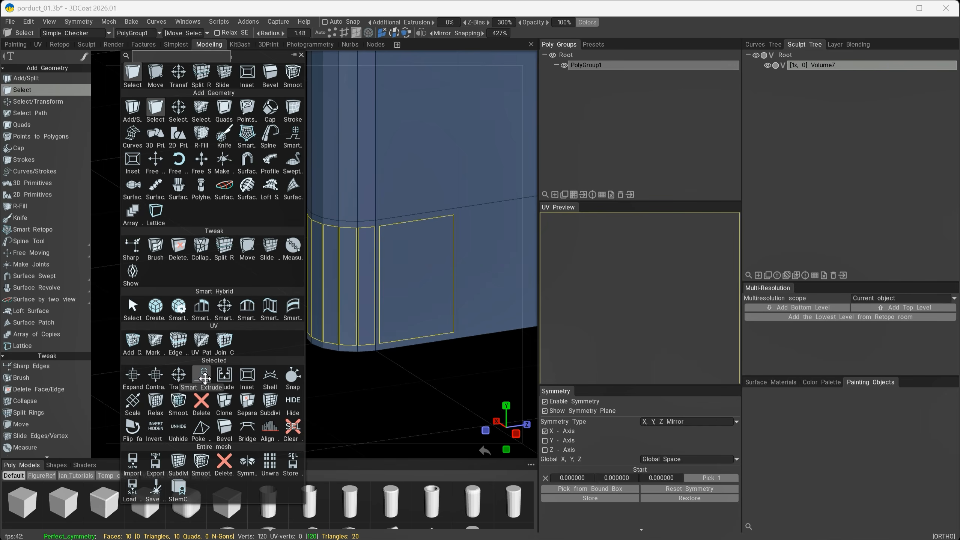
click(202, 377)
alt+middle_drag(332, 390, 291, 386)
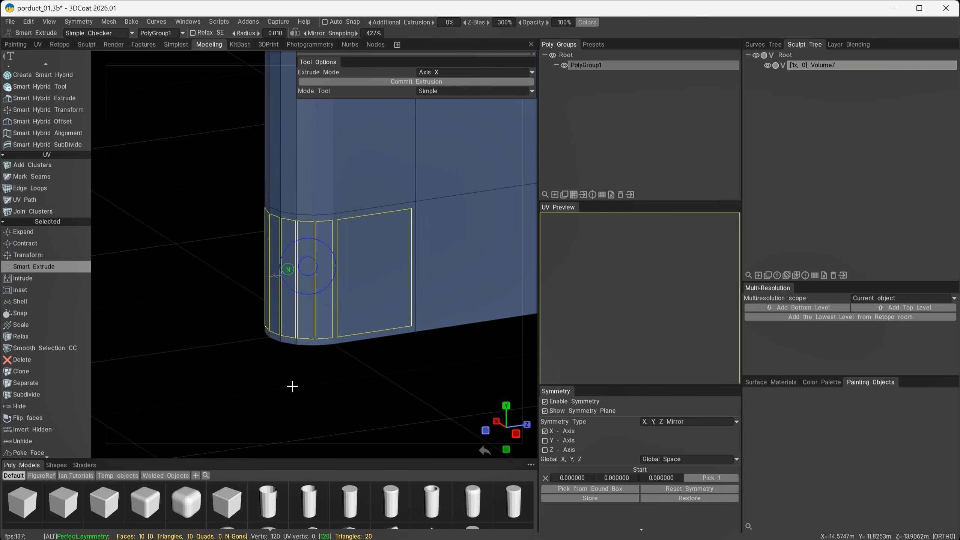
alt+drag(293, 385, 264, 413)
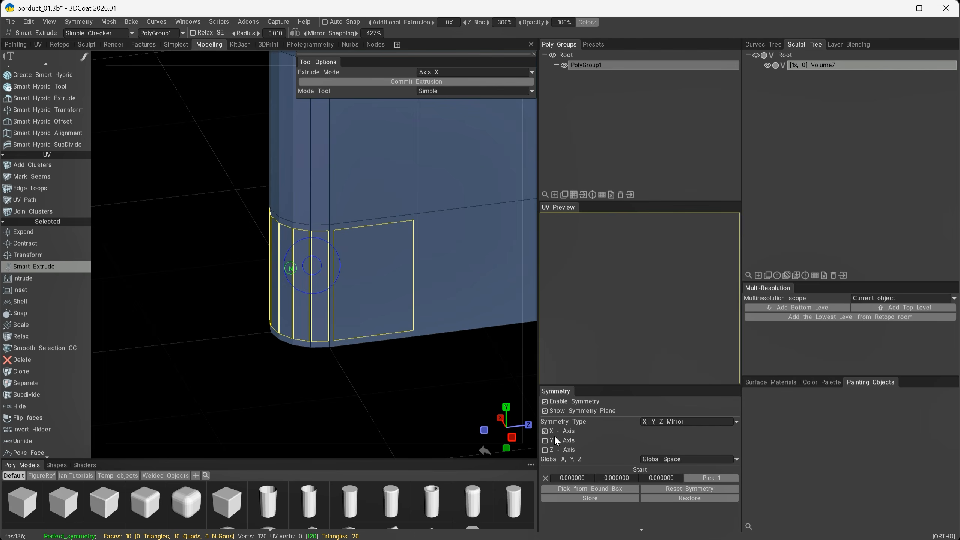
click(550, 403)
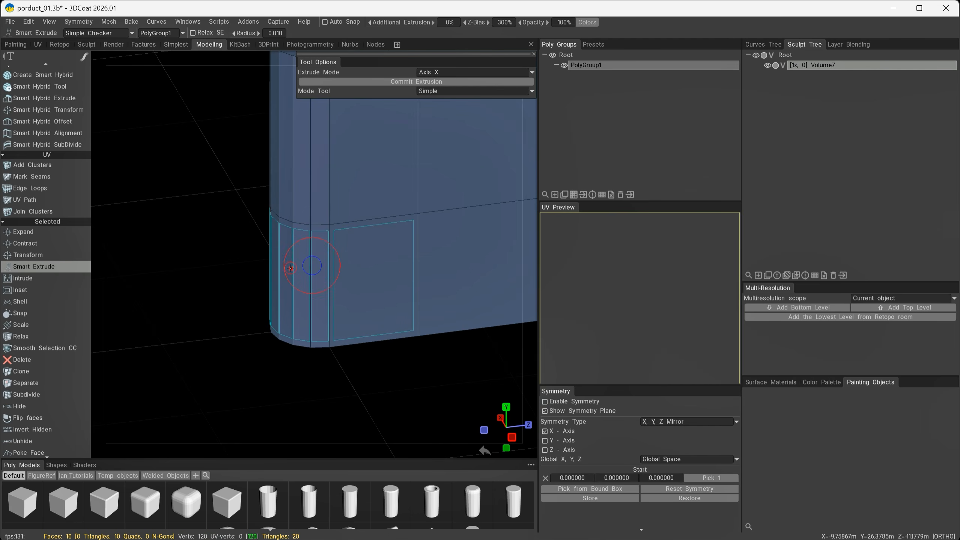
drag(290, 268, 275, 272)
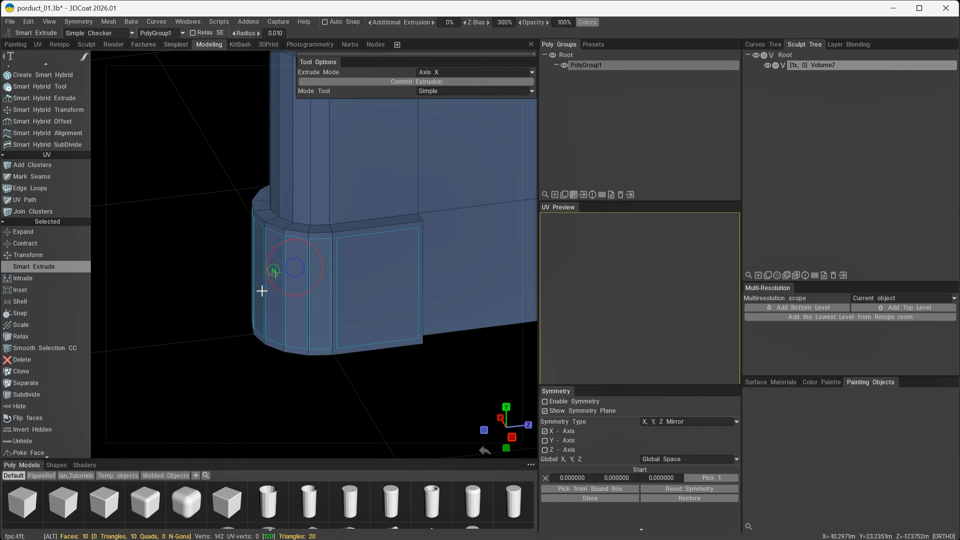
mouse_move(197, 317)
mouse_down()
mouse_move(423, 283)
mouse_move(182, 326)
mouse_up()
key(Escape)
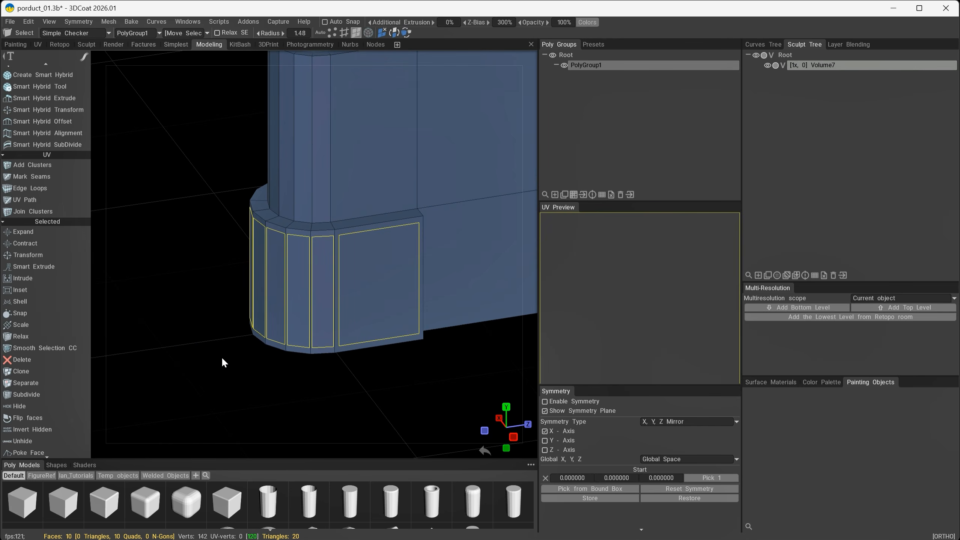
drag(221, 362, 508, 185)
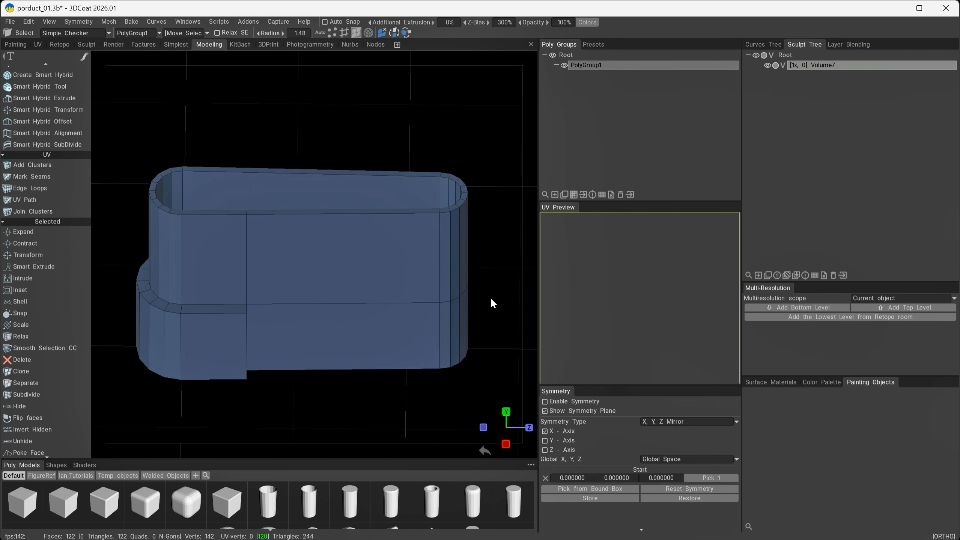
Select the eight top rim faces around the smaller rounded end and move them inward along Z to about 100.34, slanting that end wall
scroll(469, 151, up, 5)
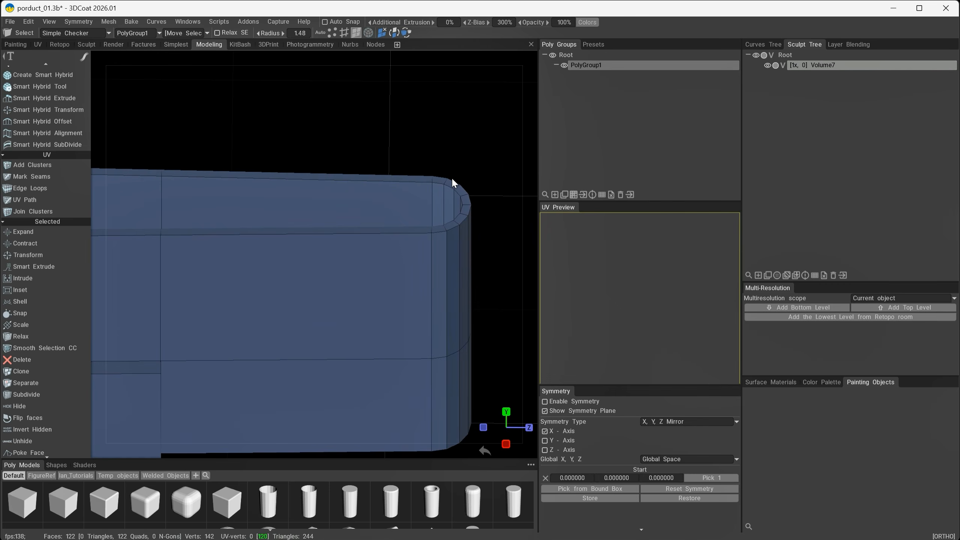
mouse_move(440, 179)
shift+mouse_down()
mouse_move(464, 194)
mouse_move(440, 228)
shift+mouse_up()
scroll(423, 278, down, 4)
alt+drag(420, 281, 429, 211)
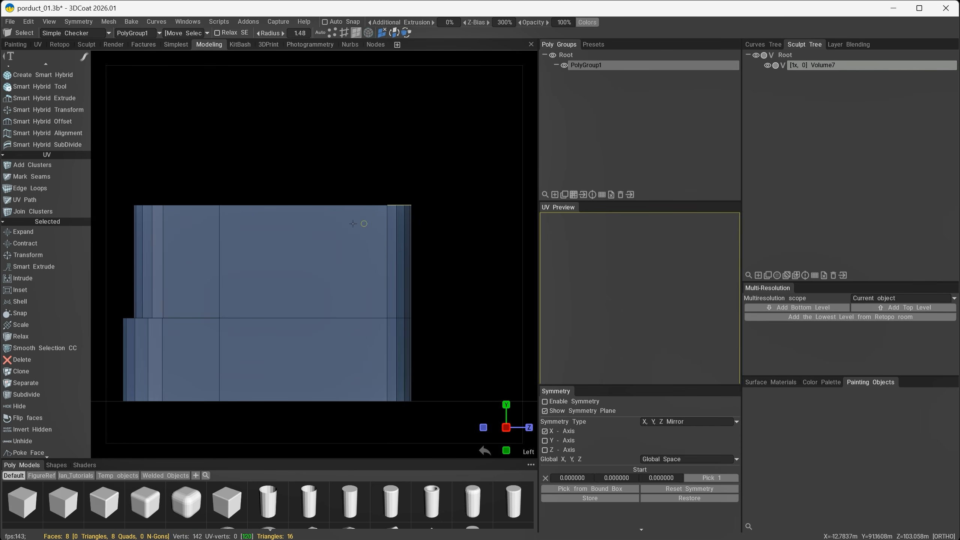
key(space)
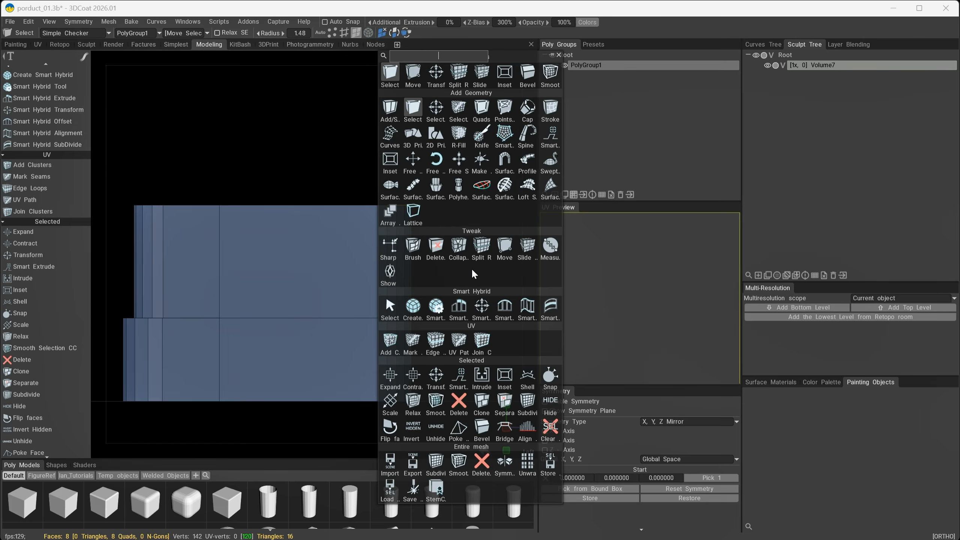
key(t)
alt+middle_drag(457, 278, 441, 345)
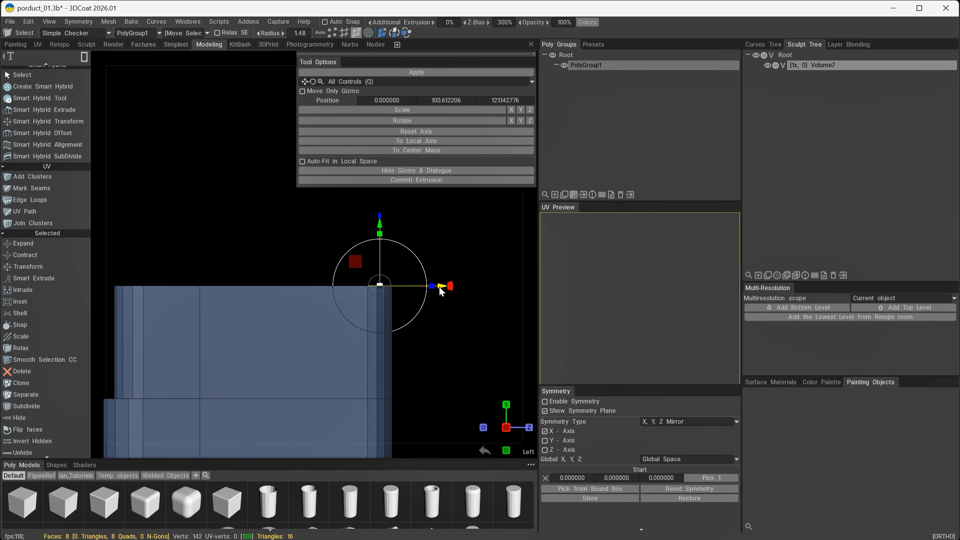
drag(439, 286, 399, 289)
alt+middle_drag(408, 301, 511, 324)
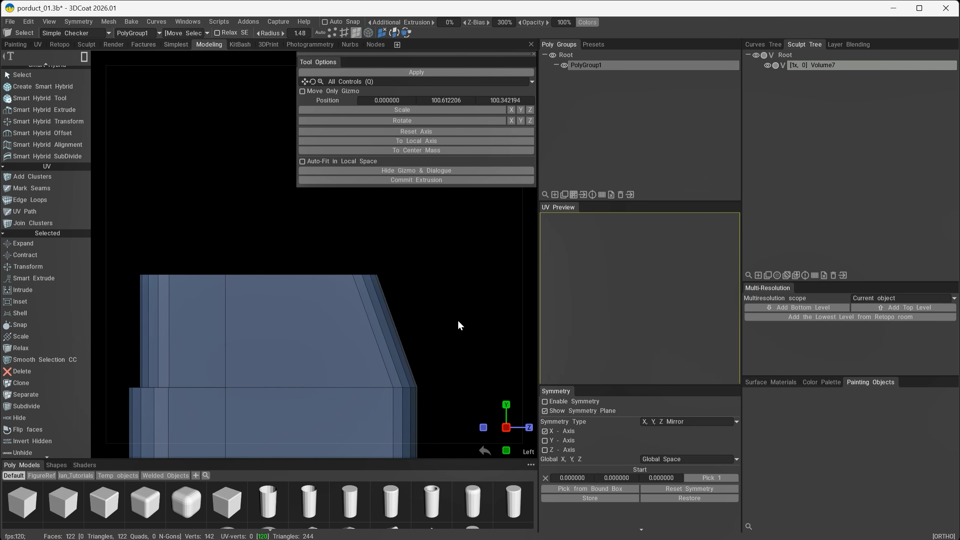
Select the full loop of 20 top rim faces and extrude it straight up to a Y position of about 127.76
alt+drag(458, 319, 461, 337)
alt+drag(462, 339, 465, 337)
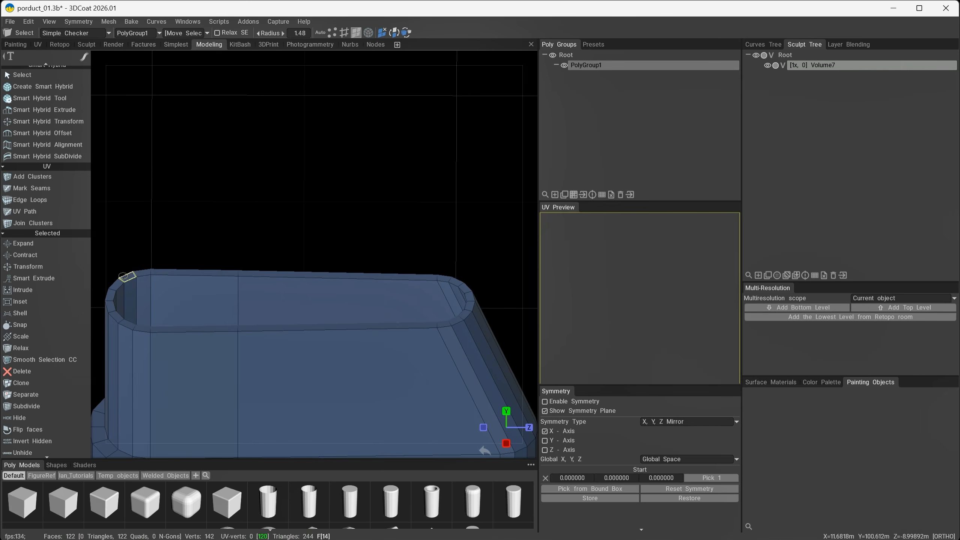
click(145, 273)
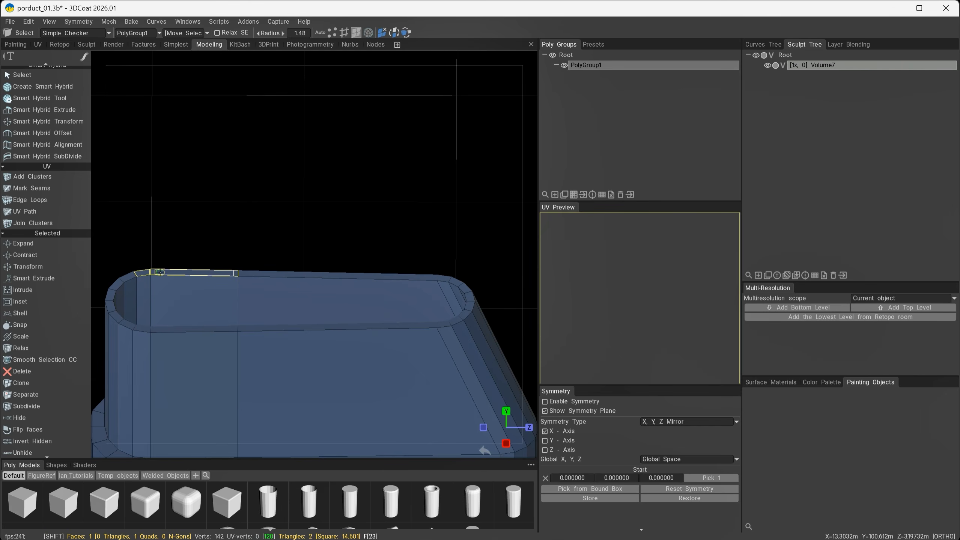
shift+click(161, 272)
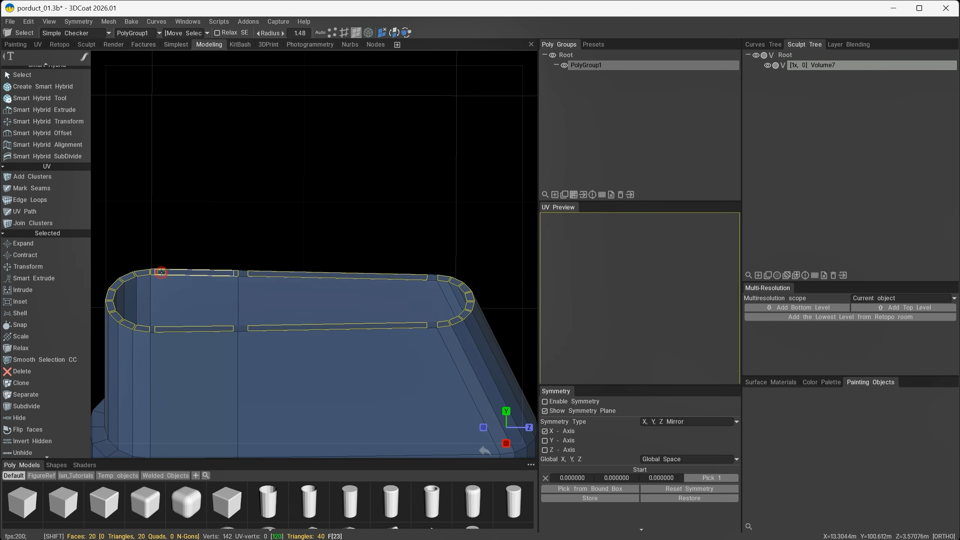
mouse_move(372, 230)
alt+mouse_down()
mouse_move(340, 232)
mouse_move(369, 202)
mouse_move(356, 215)
mouse_move(359, 206)
mouse_move(426, 233)
mouse_move(377, 266)
mouse_move(373, 218)
alt+mouse_up()
key(space)
click(310, 102)
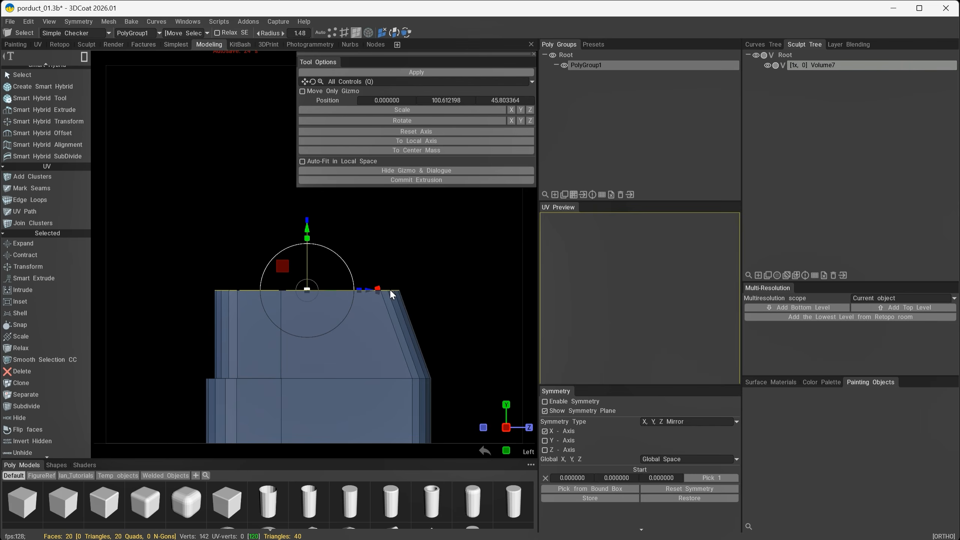
click(375, 181)
drag(307, 229, 297, 190)
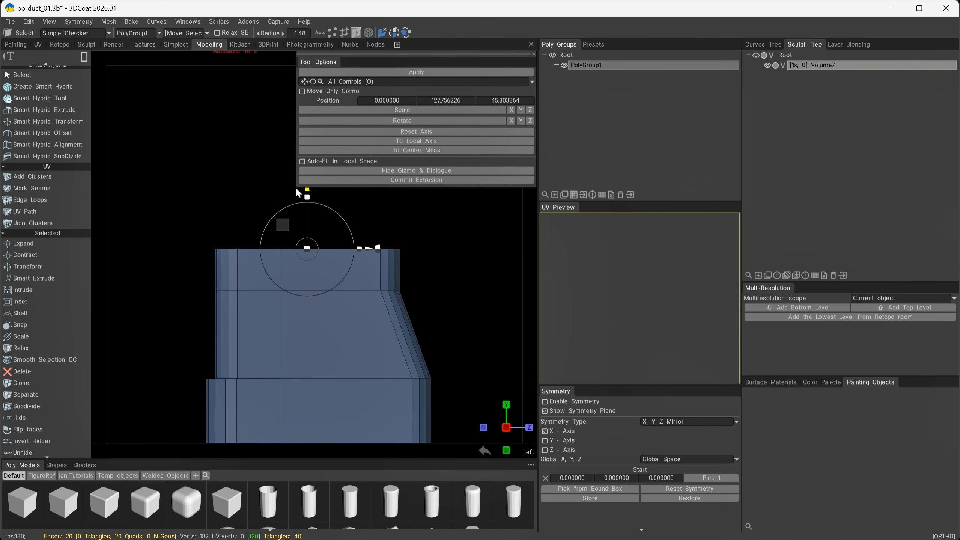
drag(401, 264, 410, 339)
key(Escape)
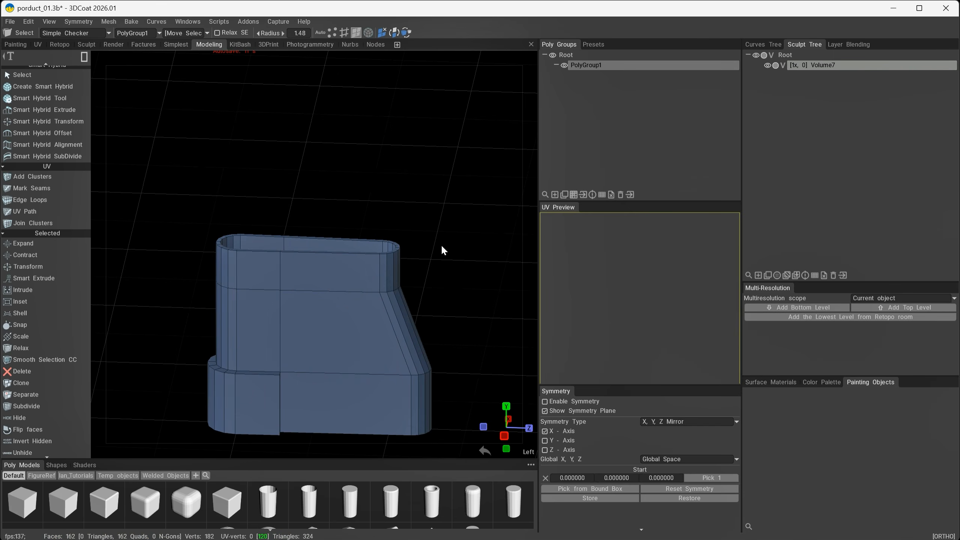
Select all the inner wall faces inside the shell, both the upper ring and the tiers below, and delete them
drag(444, 250, 365, 343)
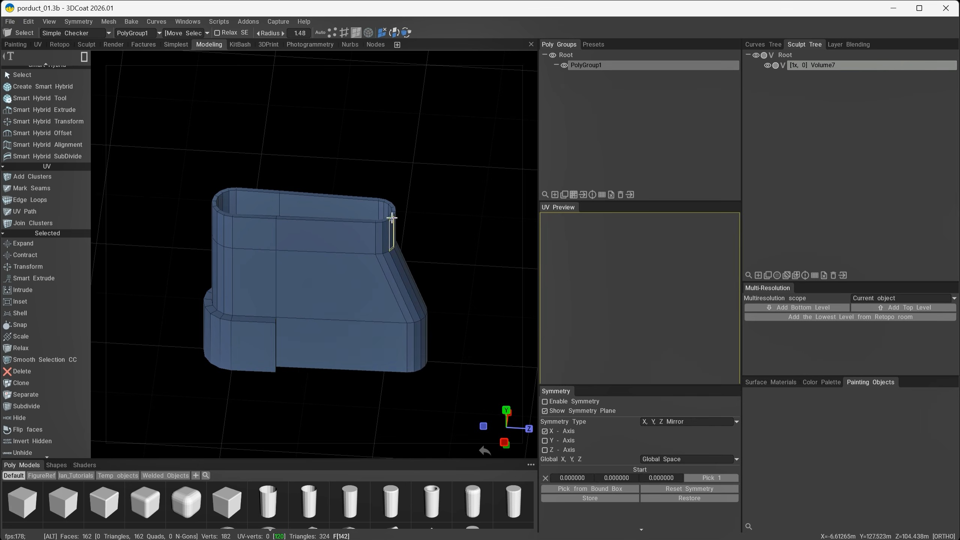
right_drag(326, 165, 354, 193)
middle_drag(353, 156, 372, 201)
right_drag(265, 164, 321, 147)
mouse_move(322, 147)
mouse_down()
mouse_move(303, 130)
mouse_move(325, 143)
mouse_up()
alt+middle_drag(325, 143, 367, 179)
mouse_move(298, 171)
alt+right_down()
mouse_move(310, 181)
mouse_move(307, 172)
alt+right_up()
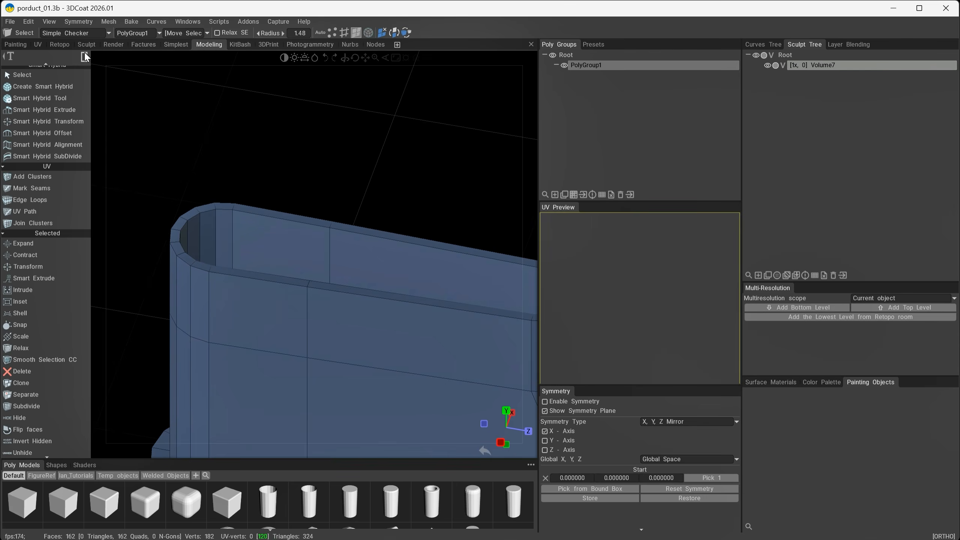
click(224, 238)
shift+click(251, 242)
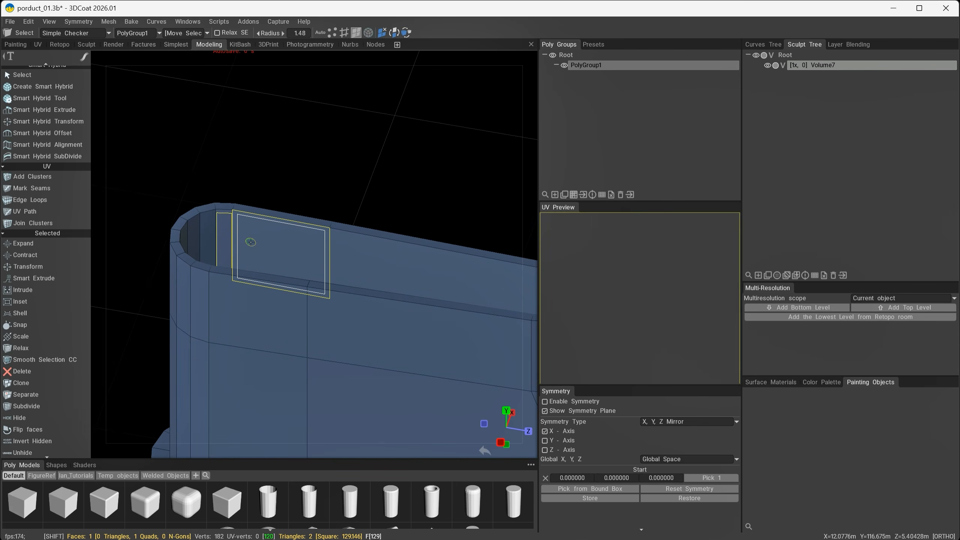
shift+double_click(251, 241)
alt+drag(431, 160, 382, 196)
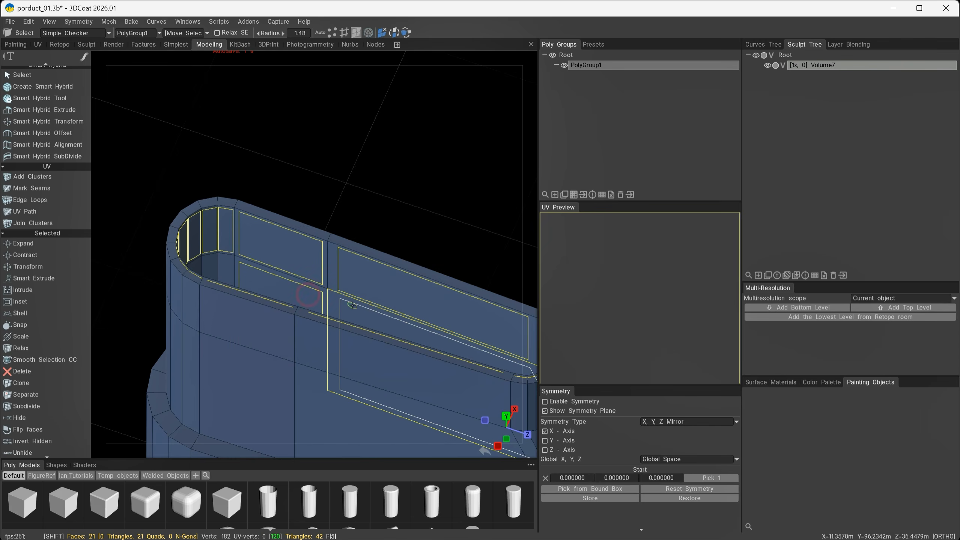
shift+double_click(349, 306)
alt+drag(349, 306, 366, 193)
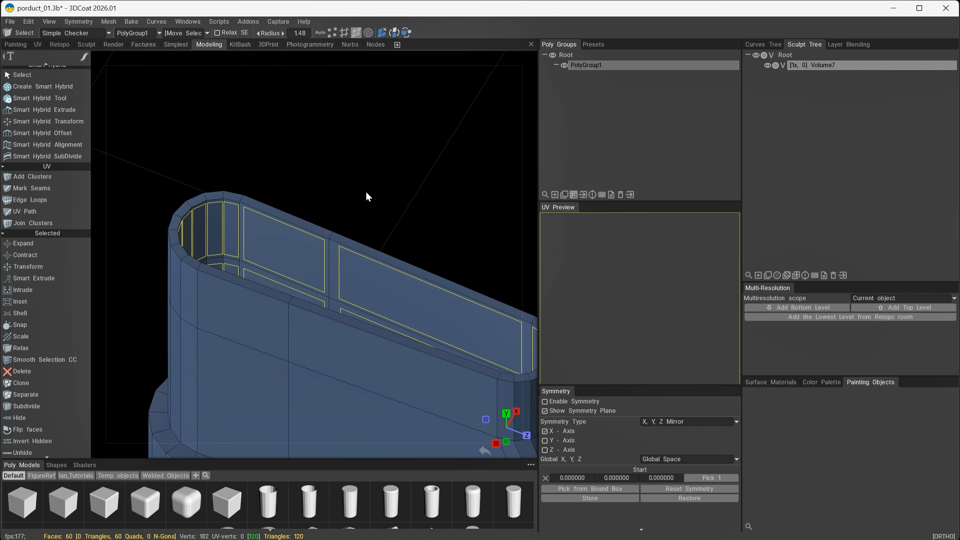
key(Delete)
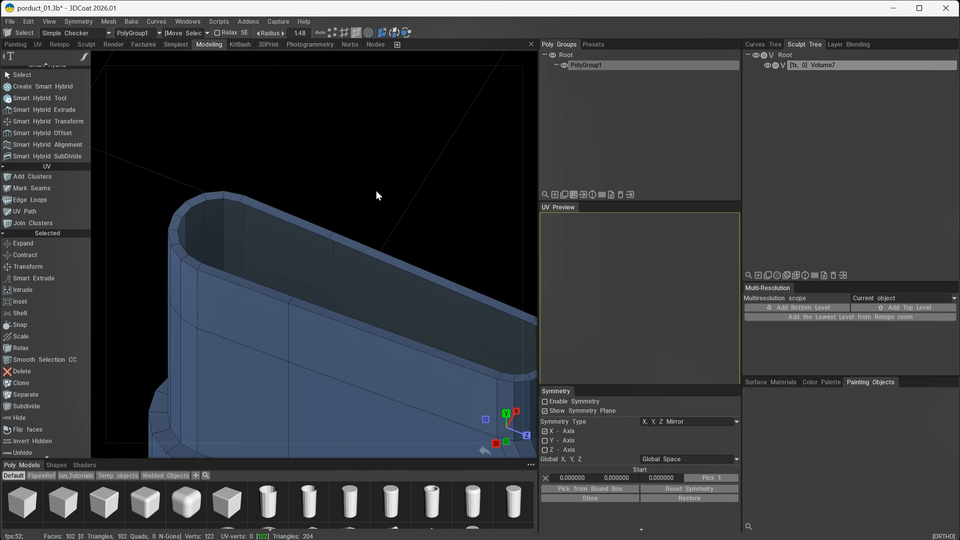
Activate Points to Polygons with On Plane enabled for closing the larger rounded end of the top opening
alt+right_drag(391, 205, 294, 159)
alt+drag(289, 166, 387, 119)
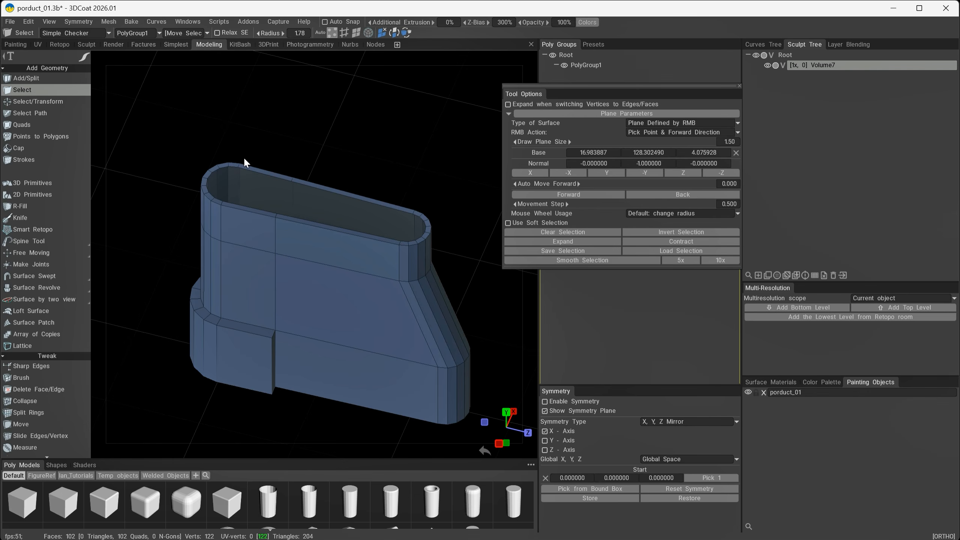
alt+drag(216, 181, 266, 246)
alt+middle_drag(257, 220, 276, 251)
alt+right_drag(242, 227, 298, 262)
alt+middle_drag(138, 227, 224, 284)
alt+right_drag(224, 284, 273, 300)
alt+middle_drag(272, 300, 325, 311)
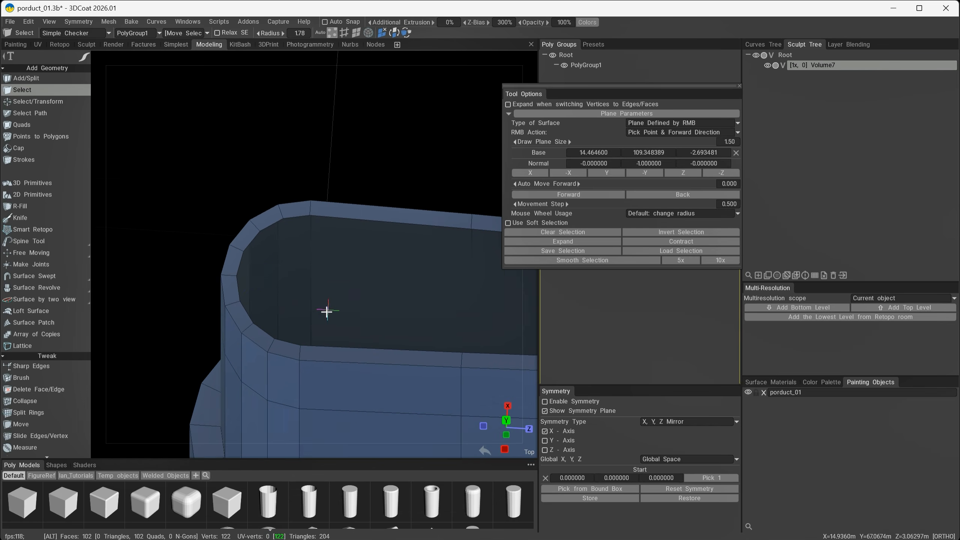
alt+right_drag(326, 311, 289, 302)
alt+drag(289, 302, 306, 295)
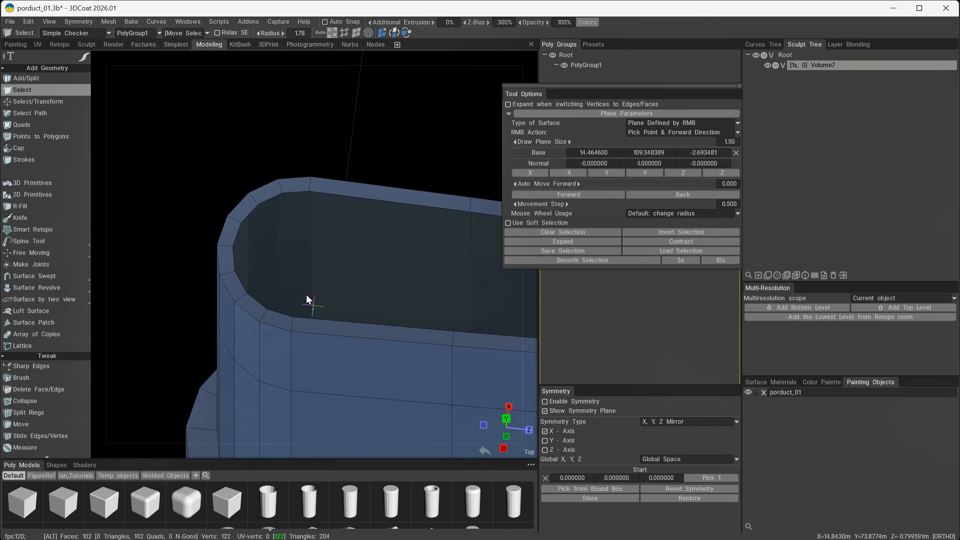
click(30, 138)
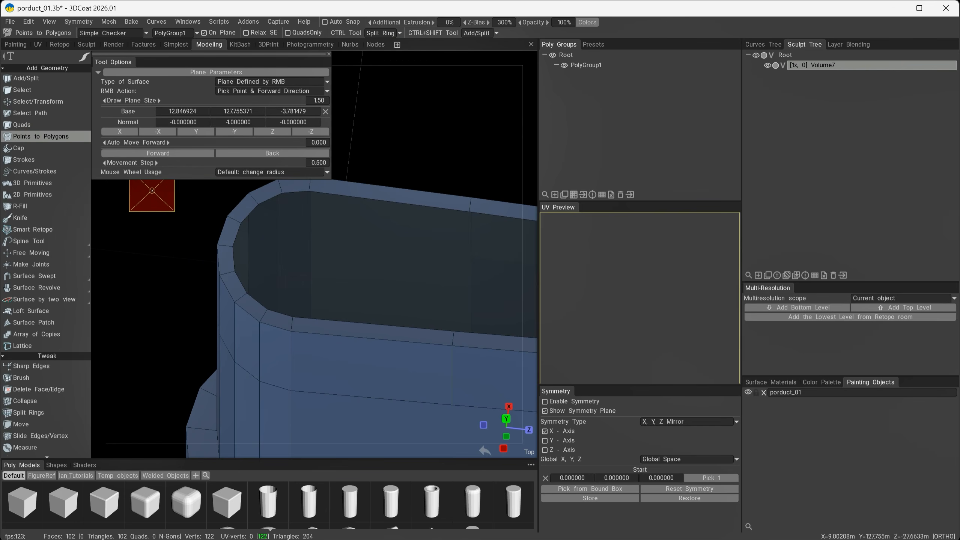
click(205, 33)
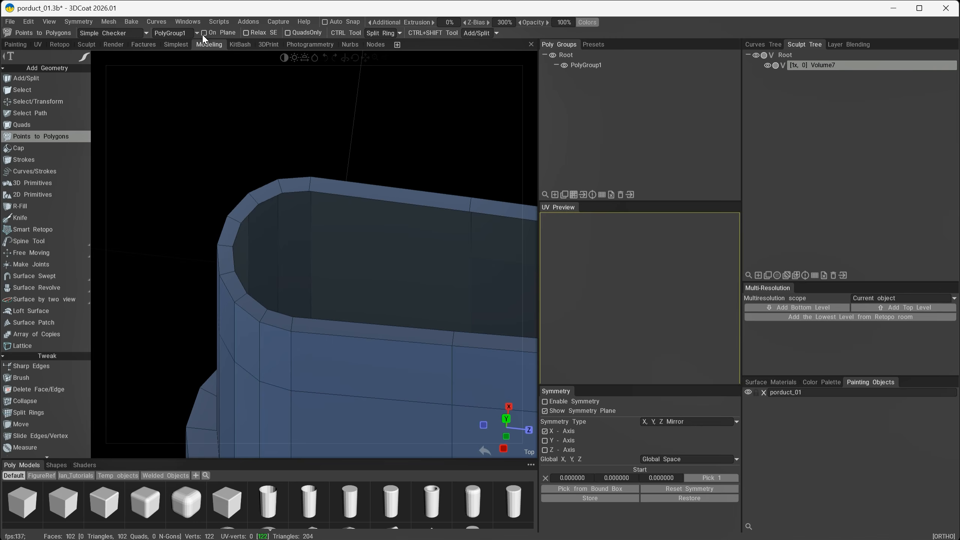
click(204, 33)
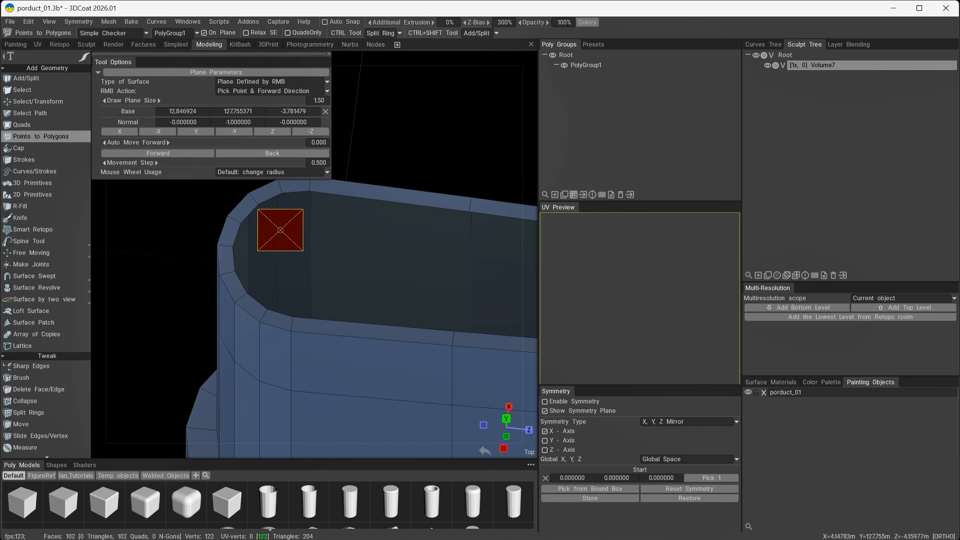
From the top view, place two points in line with the start of the larger end's curve and fill the first two quads from the rim
alt+drag(296, 229, 303, 268)
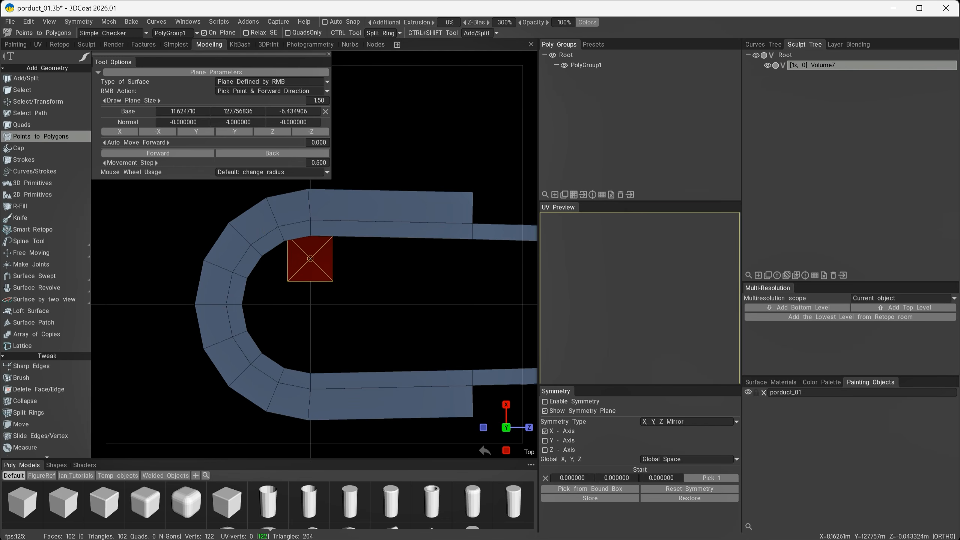
click(311, 256)
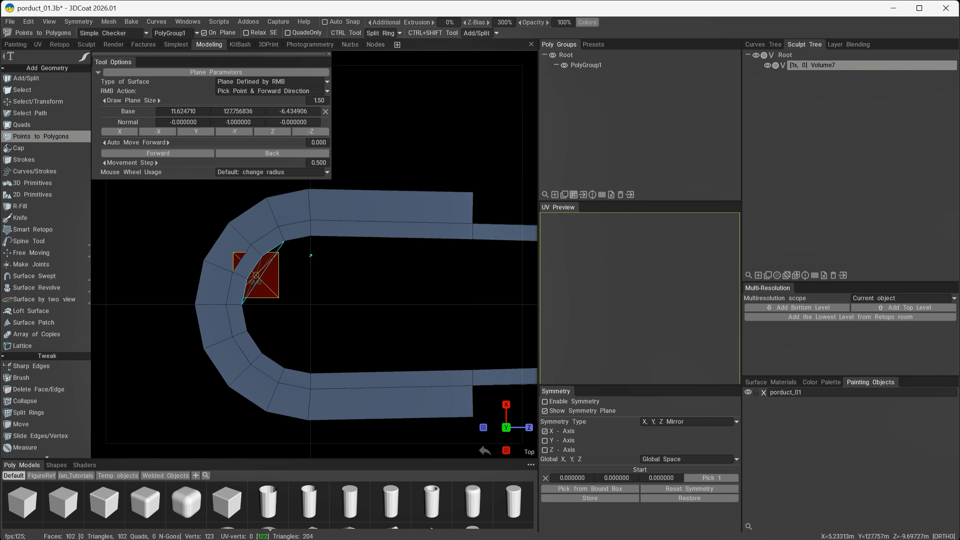
alt+drag(318, 317, 329, 224)
alt+drag(308, 339, 333, 340)
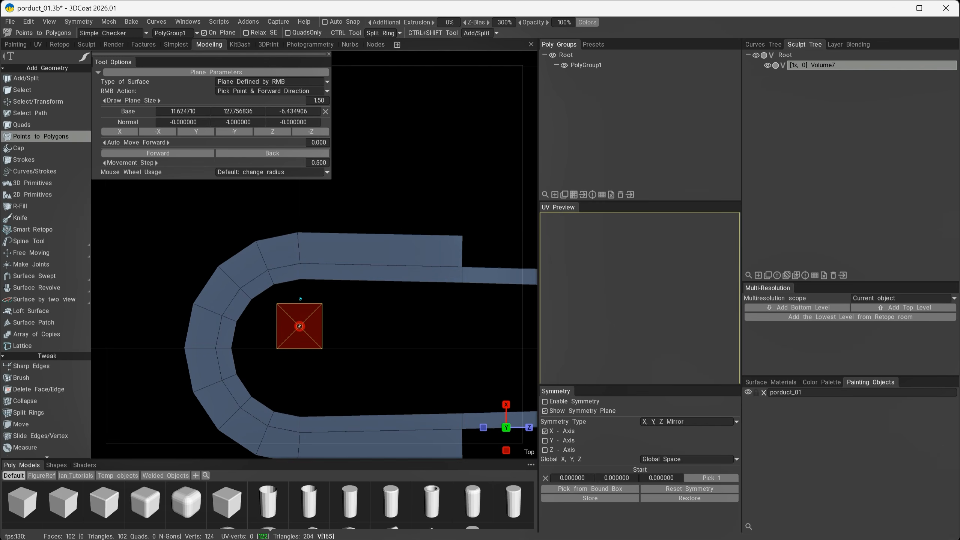
click(300, 326)
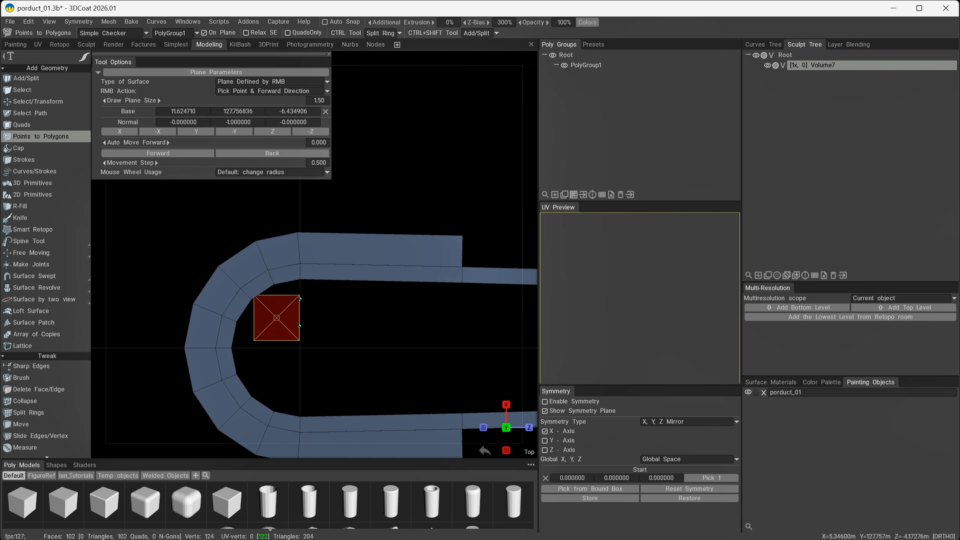
click(300, 326)
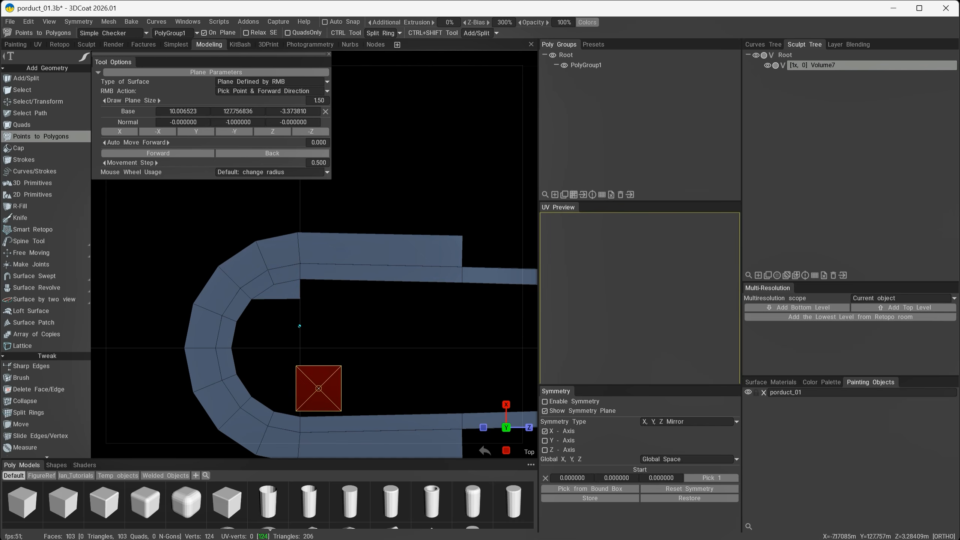
right_click(268, 309)
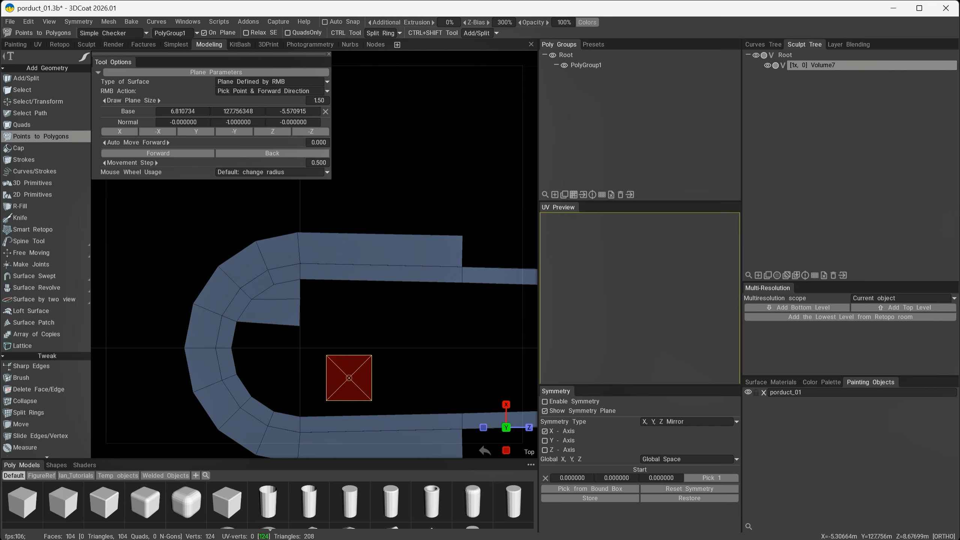
Place a centreline point and another beyond it, fill the remaining four quads closing the larger rounded end, and return to the Select tool
click(300, 347)
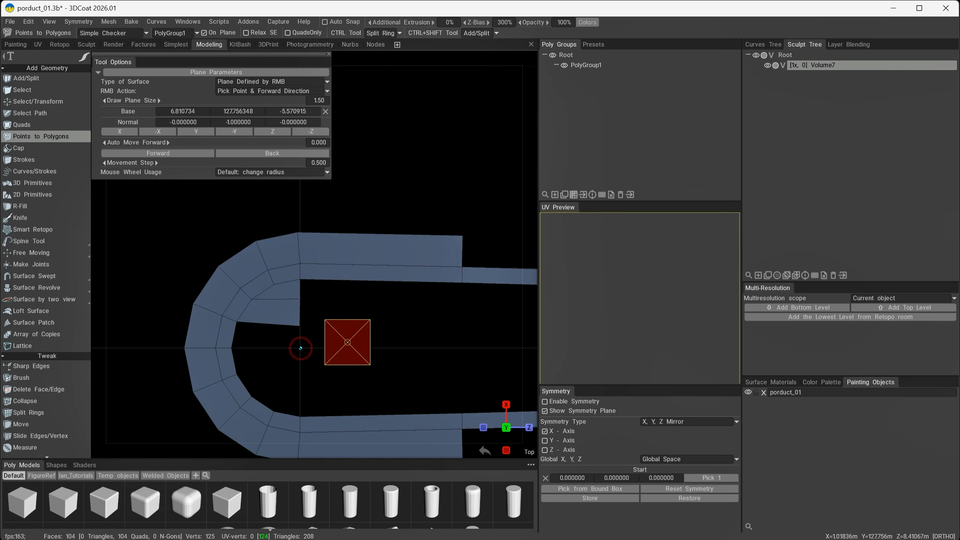
right_click(264, 334)
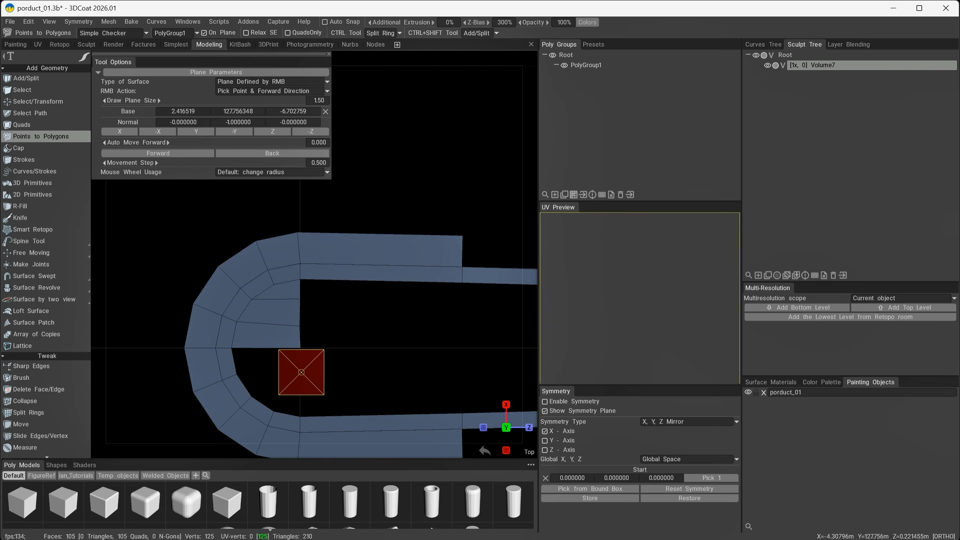
click(301, 372)
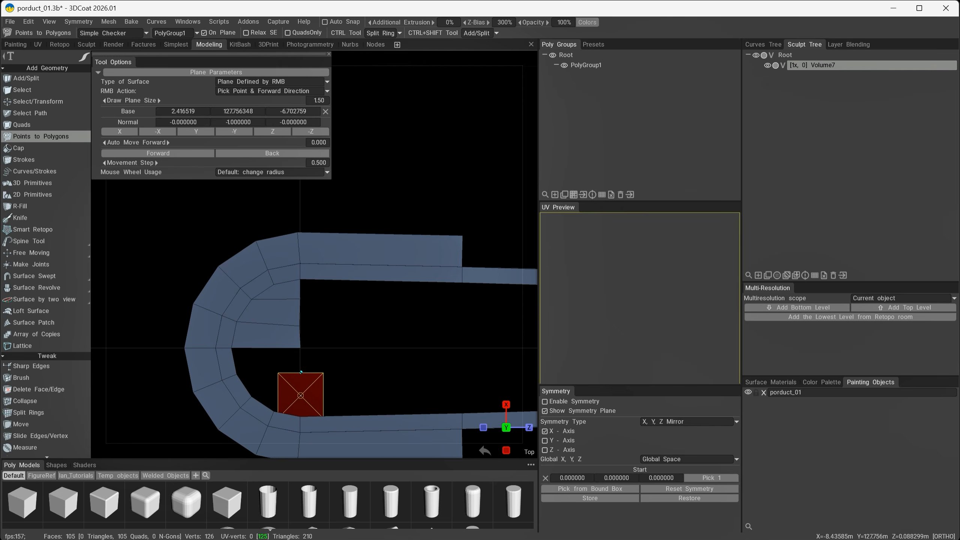
right_click(286, 407)
right_click(274, 383)
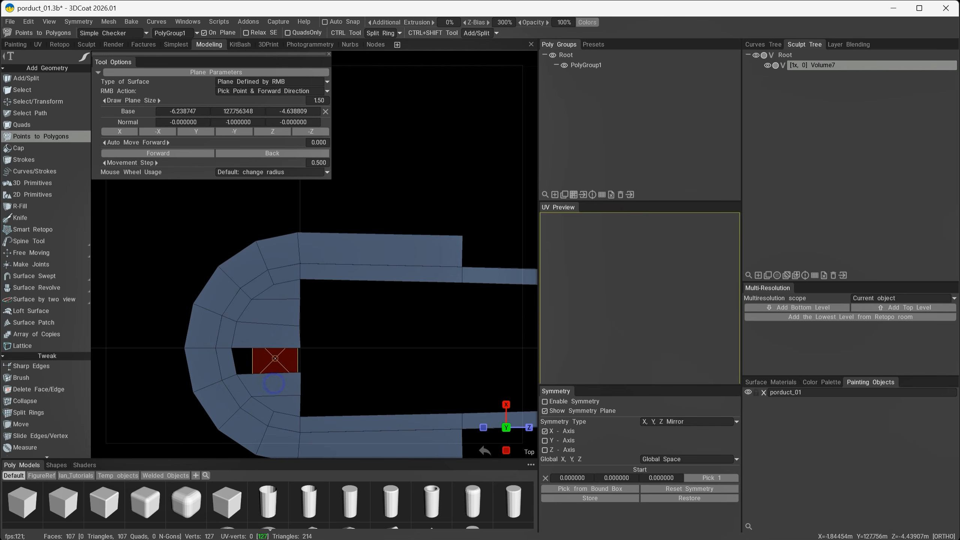
right_click(255, 360)
alt+drag(372, 435, 375, 391)
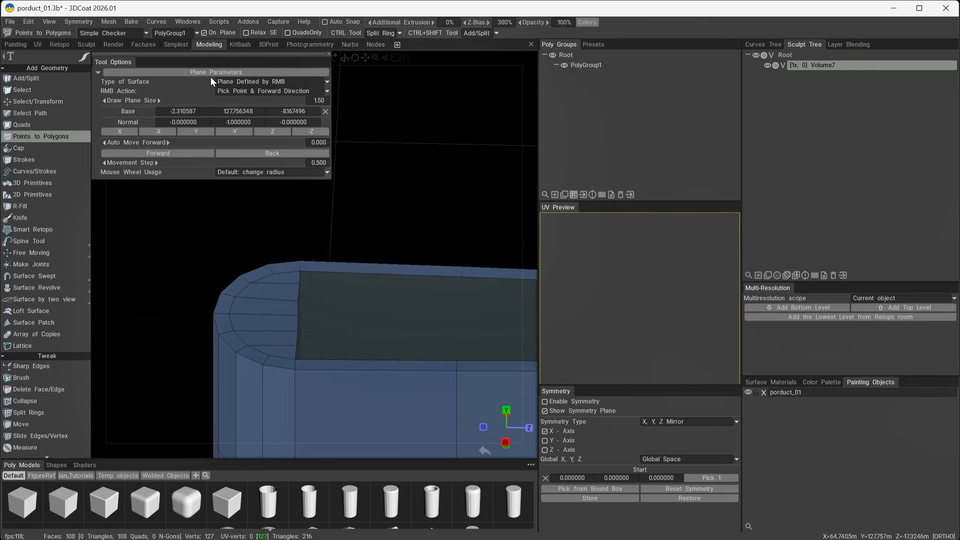
click(34, 90)
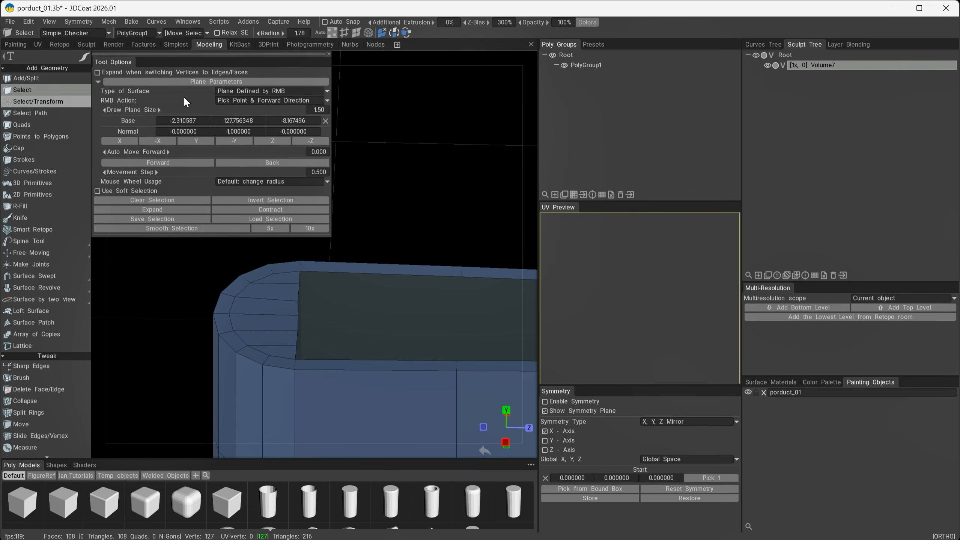
Select the five vertices along the straight open edge of the rounded cap section and align them on Ortho Z Axis
mouse_move(299, 283)
mouse_down()
mouse_move(296, 336)
mouse_move(413, 293)
mouse_move(377, 348)
mouse_move(363, 303)
mouse_move(321, 302)
mouse_move(381, 323)
mouse_move(351, 304)
mouse_move(362, 327)
mouse_up()
alt+middle_drag(362, 327, 309, 294)
scroll(51, 372, down, 8)
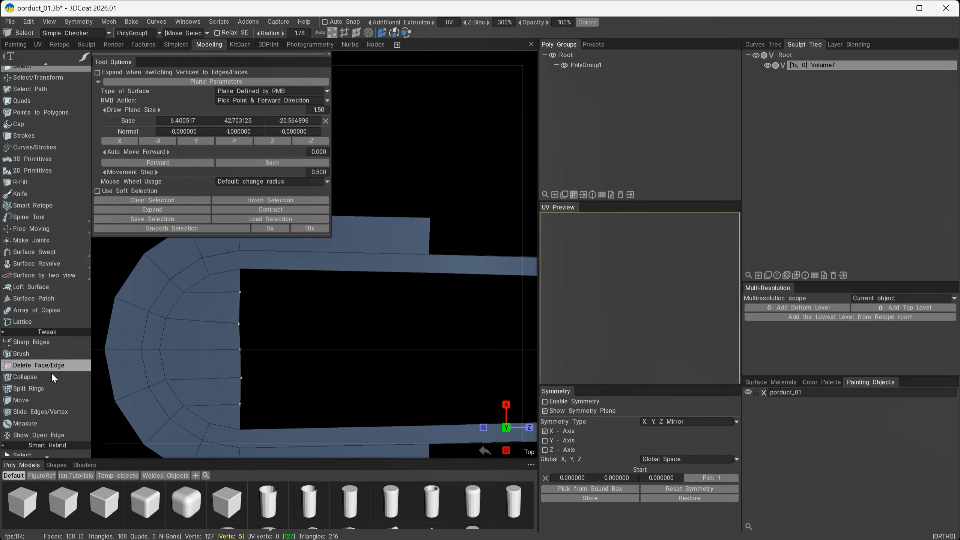
scroll(68, 382, down, 7)
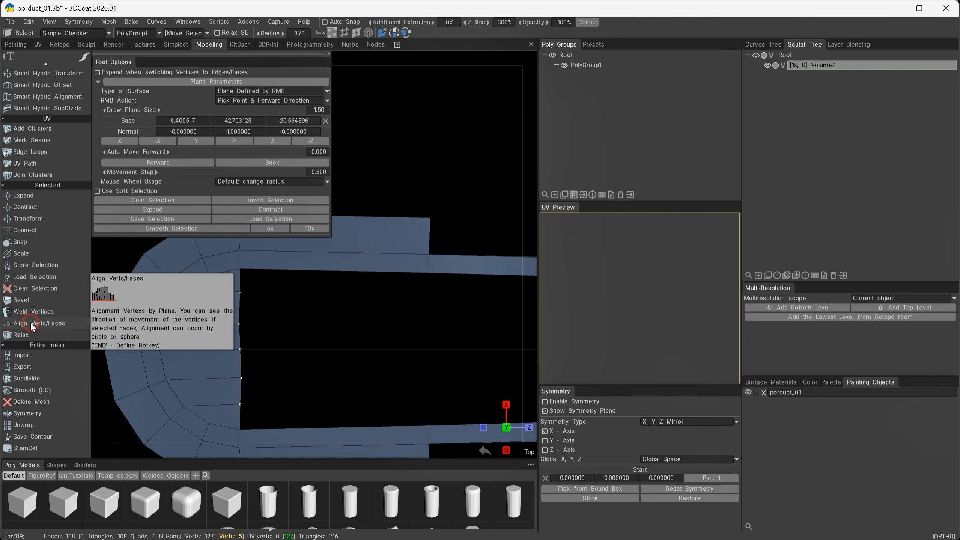
click(31, 323)
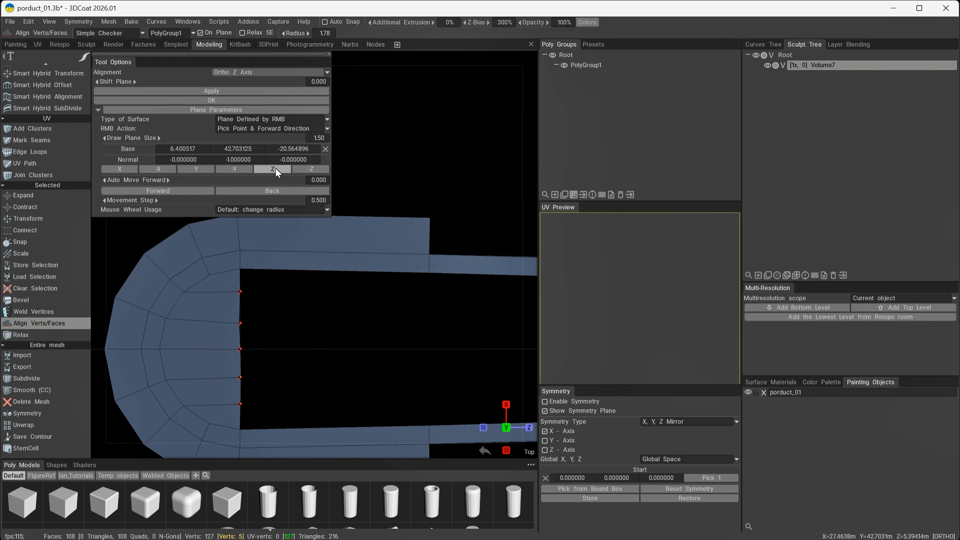
click(214, 92)
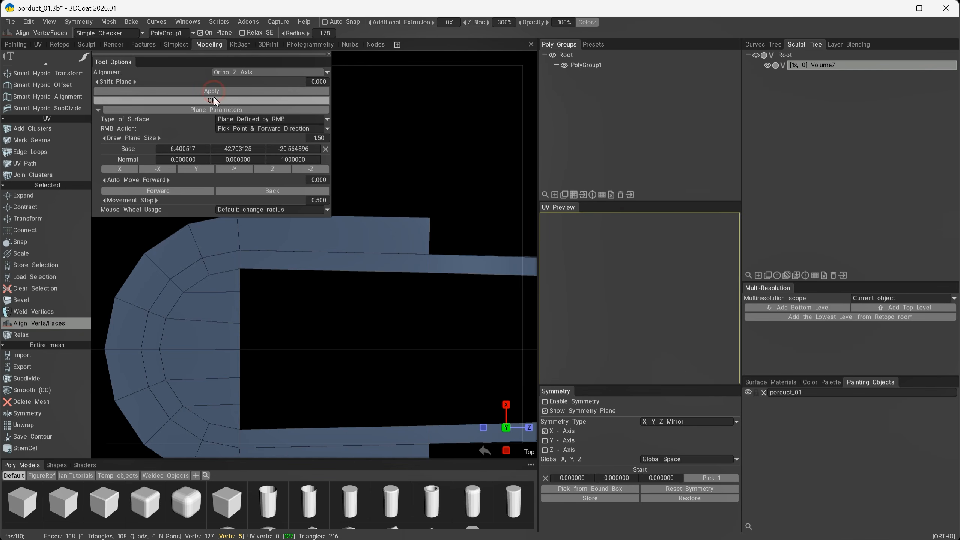
click(214, 100)
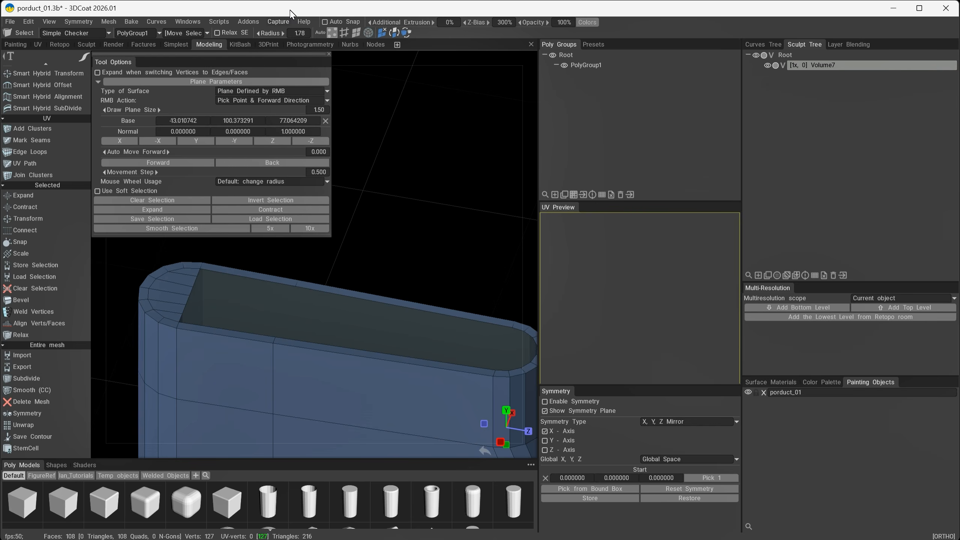
With Points to Polygons from the top view, place points in line with the collar's end edge down to the centreline and fill three quads
alt+drag(223, 298, 261, 332)
scroll(66, 199, up, 10)
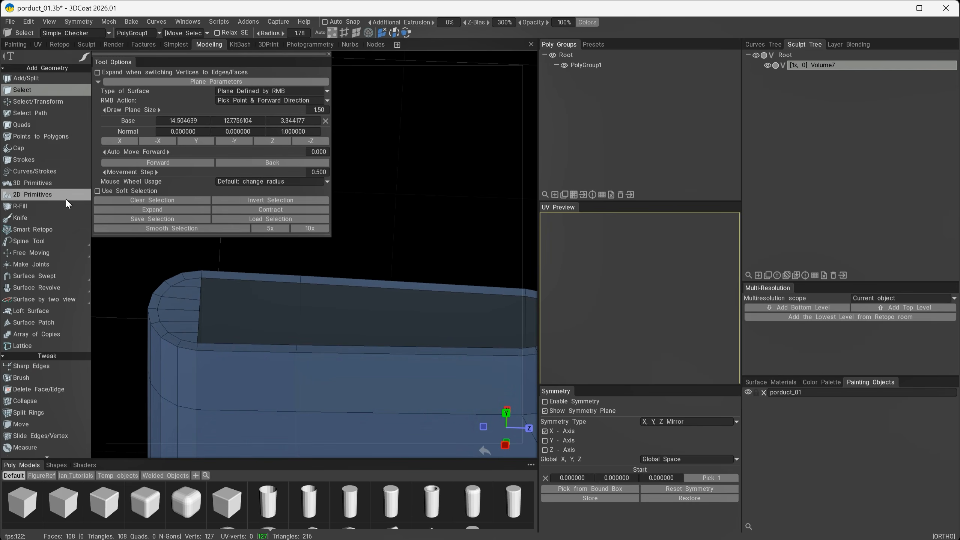
click(31, 138)
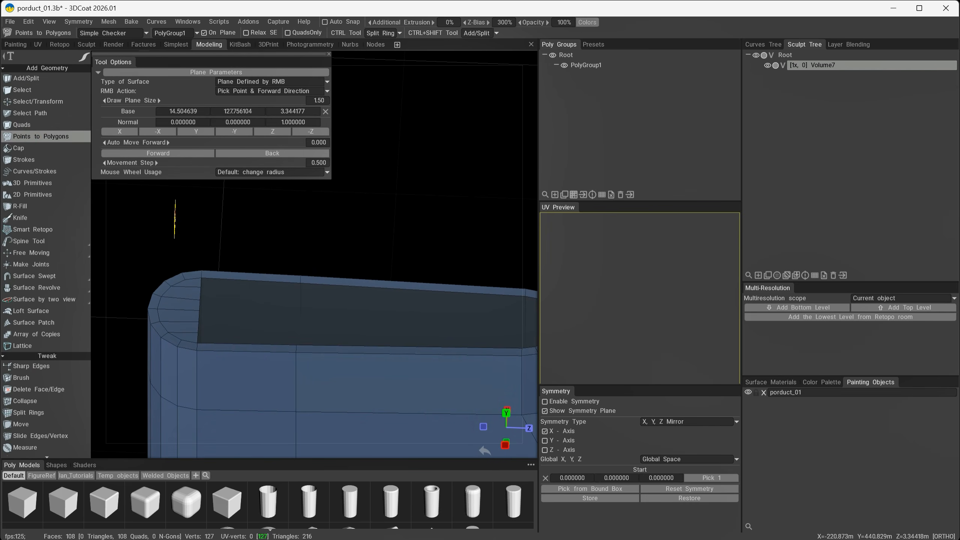
mouse_move(184, 298)
alt+mouse_down()
mouse_move(227, 171)
mouse_move(240, 293)
alt+mouse_up()
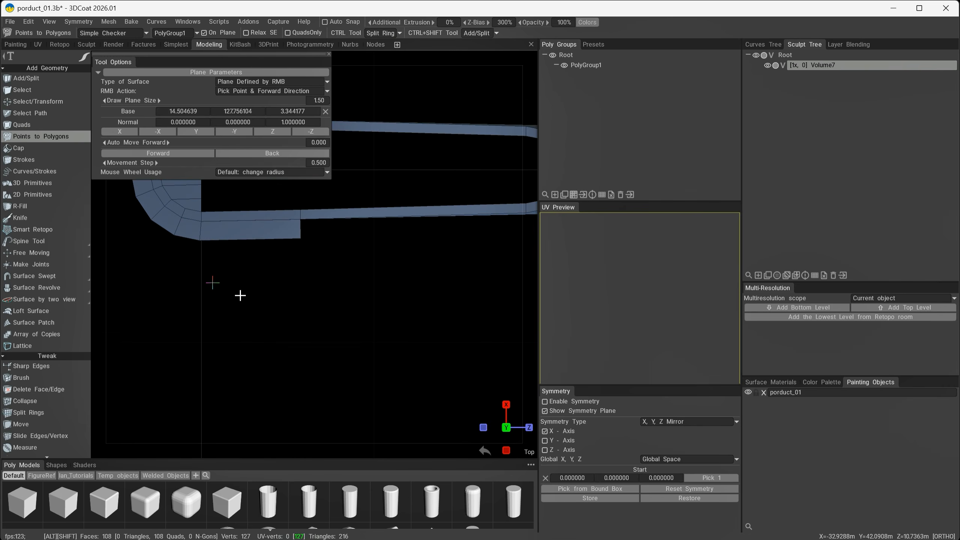
alt+middle_drag(241, 294, 258, 452)
right_click(197, 307)
alt+right_drag(202, 290, 320, 320)
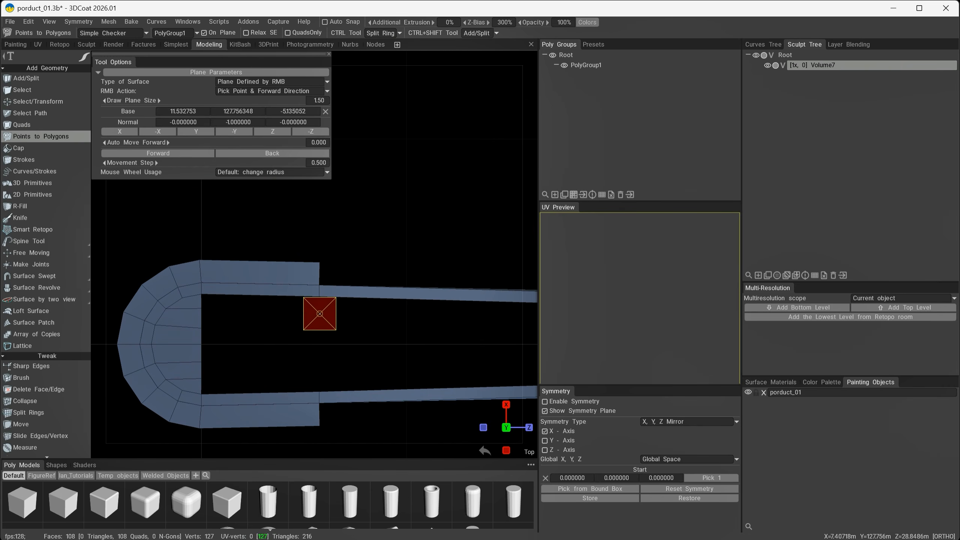
click(320, 313)
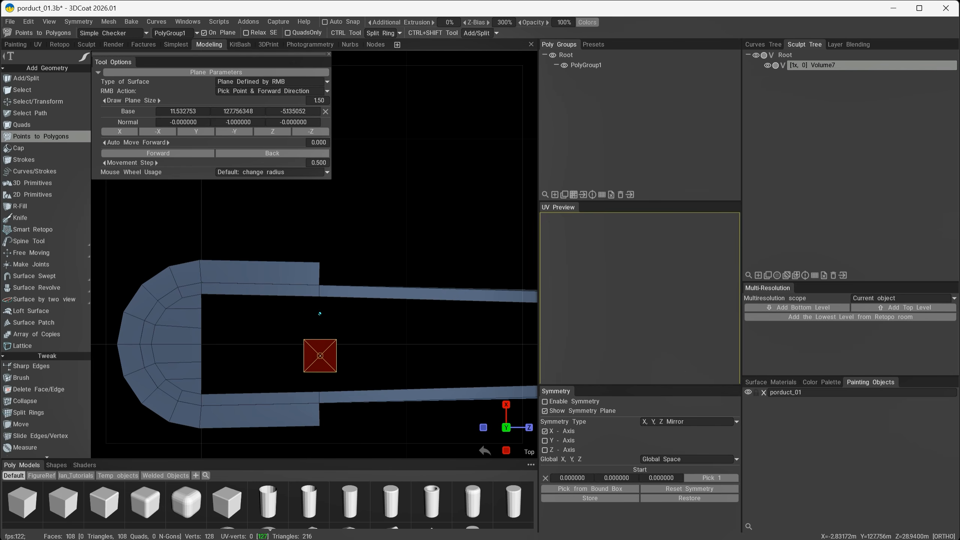
click(321, 332)
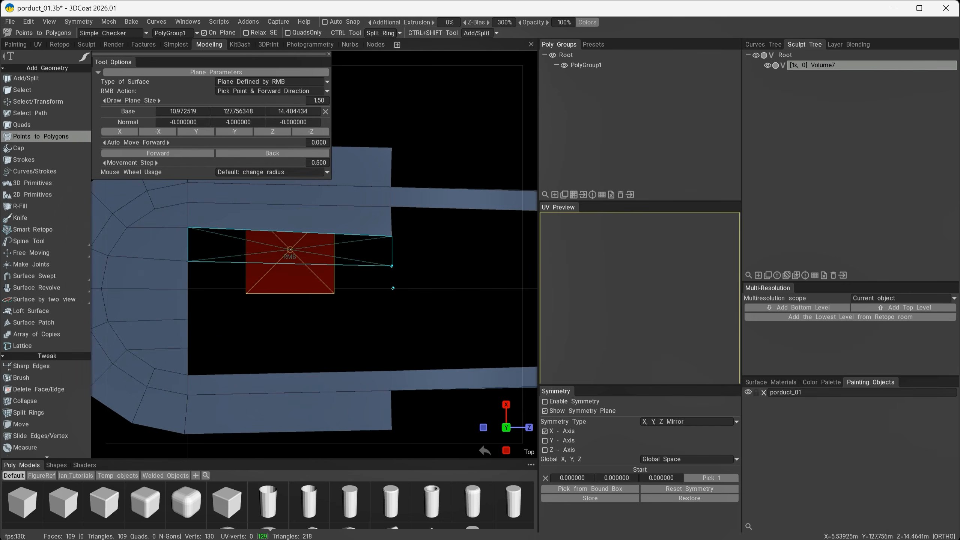
click(290, 250)
right_click(290, 250)
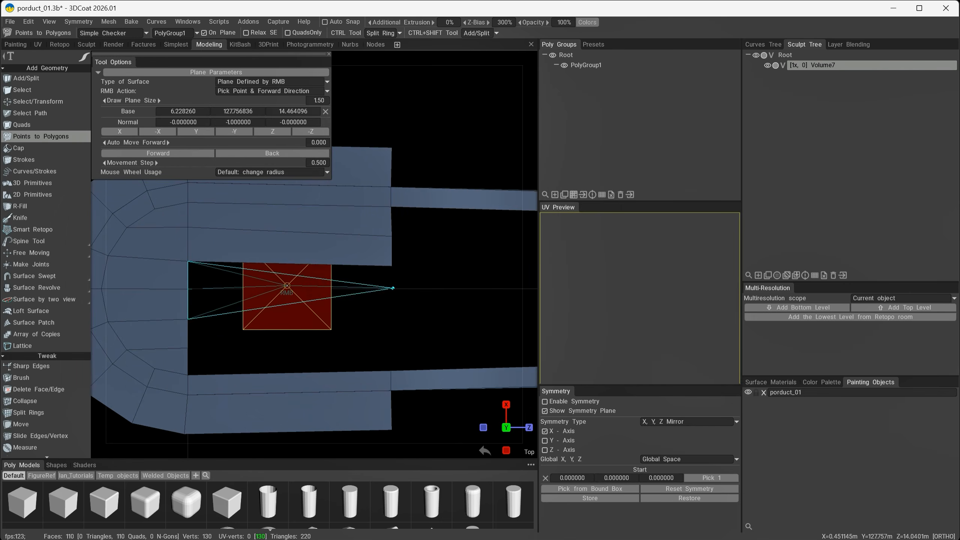
right_click(291, 278)
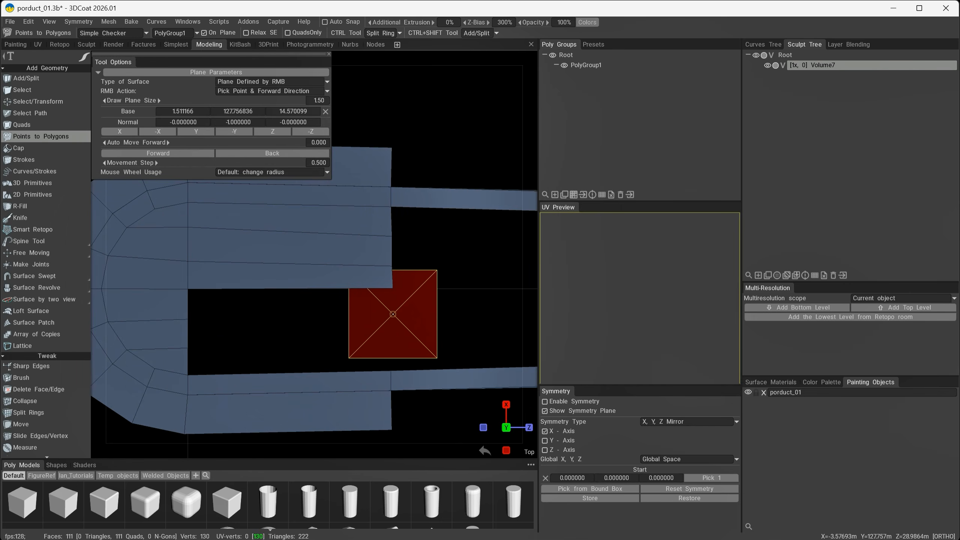
Place two more points beyond the centreline and fill the remaining three quads of the second cap section
click(392, 314)
click(393, 346)
right_click(289, 335)
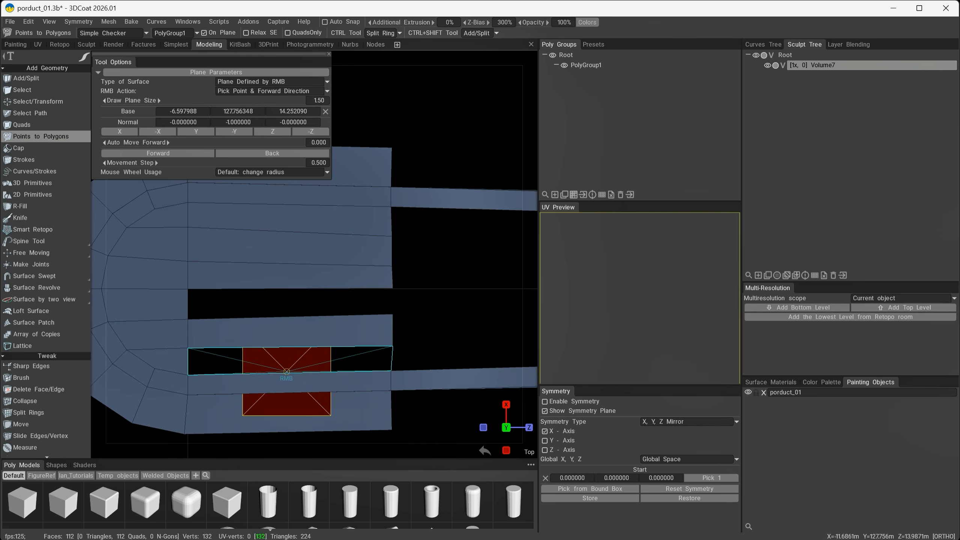
right_click(287, 366)
right_click(287, 304)
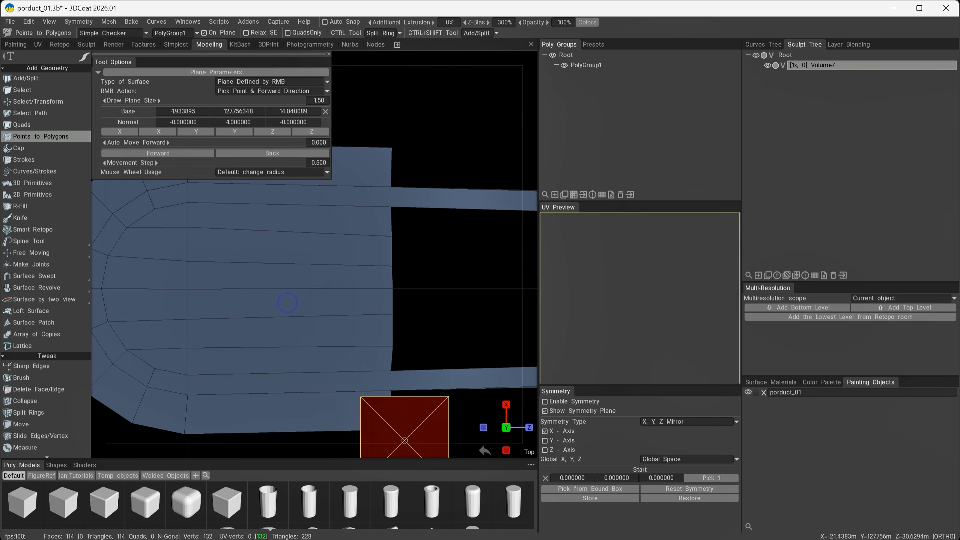
Select the seven vertices along the second cap section's open edge, align them on Ortho Z Axis, and clear the selection
alt+drag(453, 375, 439, 317)
click(57, 90)
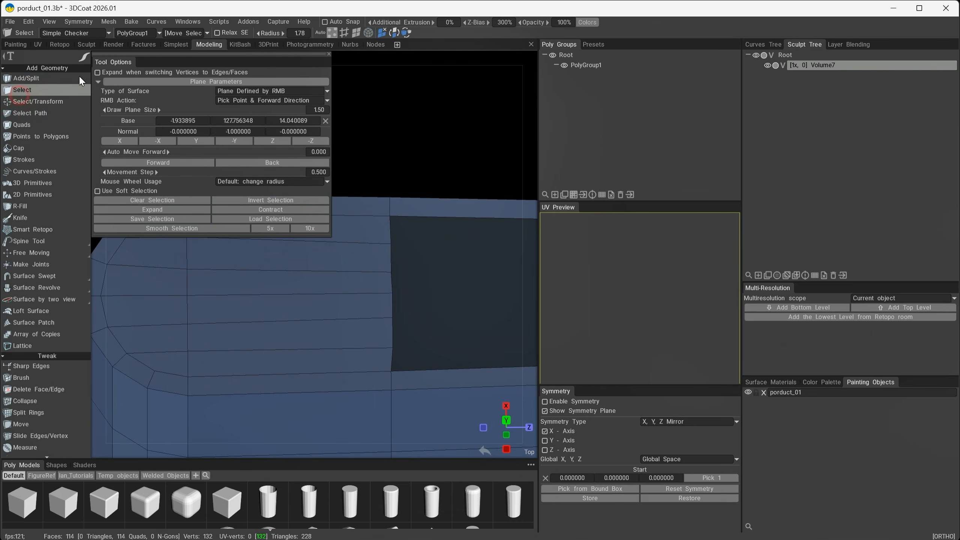
drag(394, 216, 390, 371)
scroll(32, 383, down, 3)
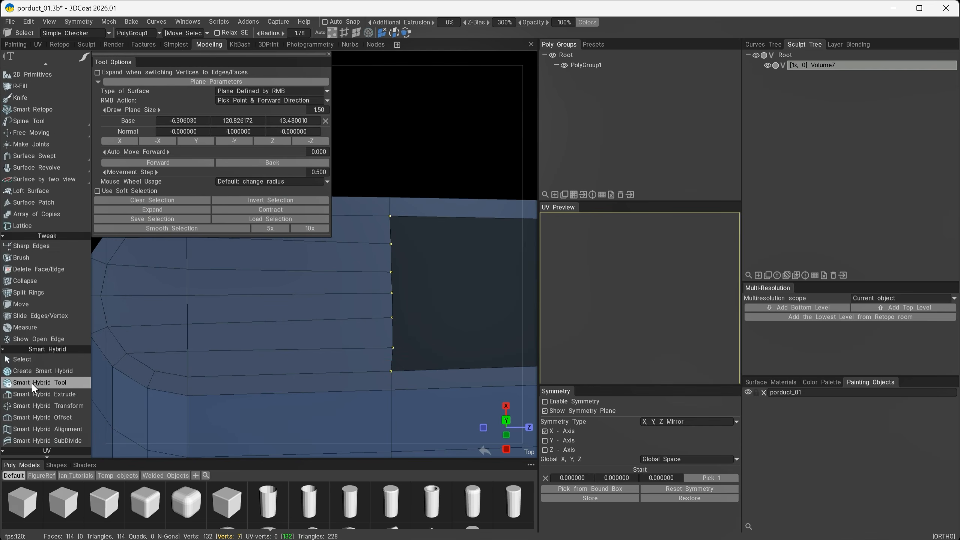
scroll(44, 397, down, 3)
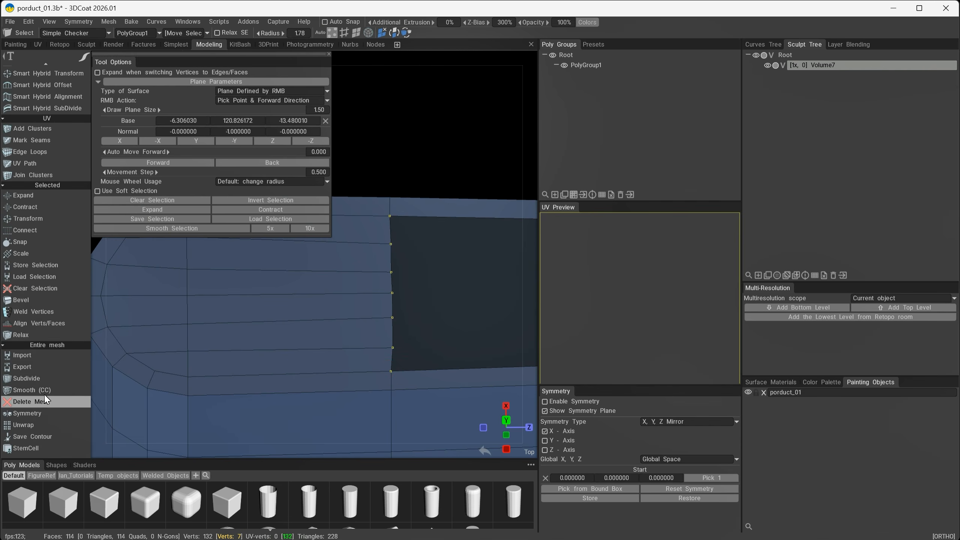
click(30, 323)
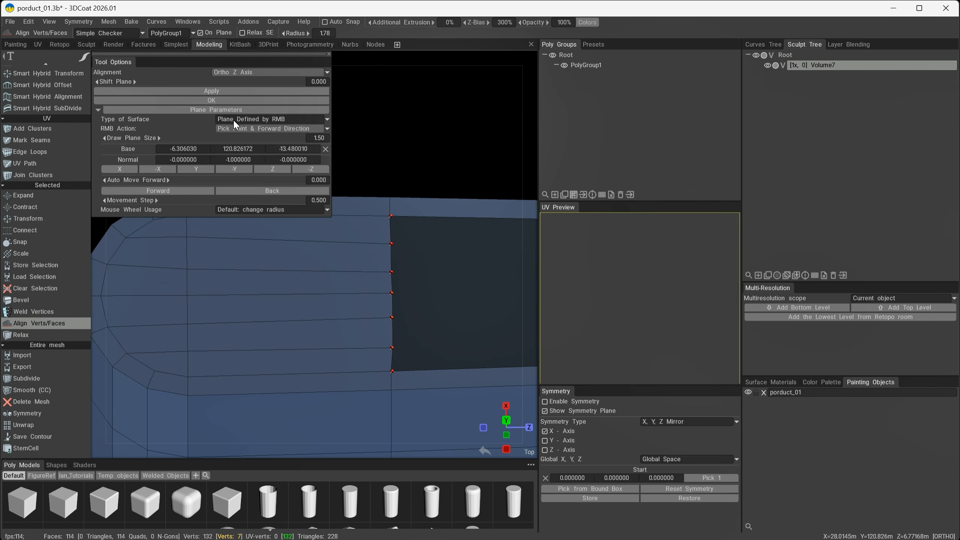
click(230, 91)
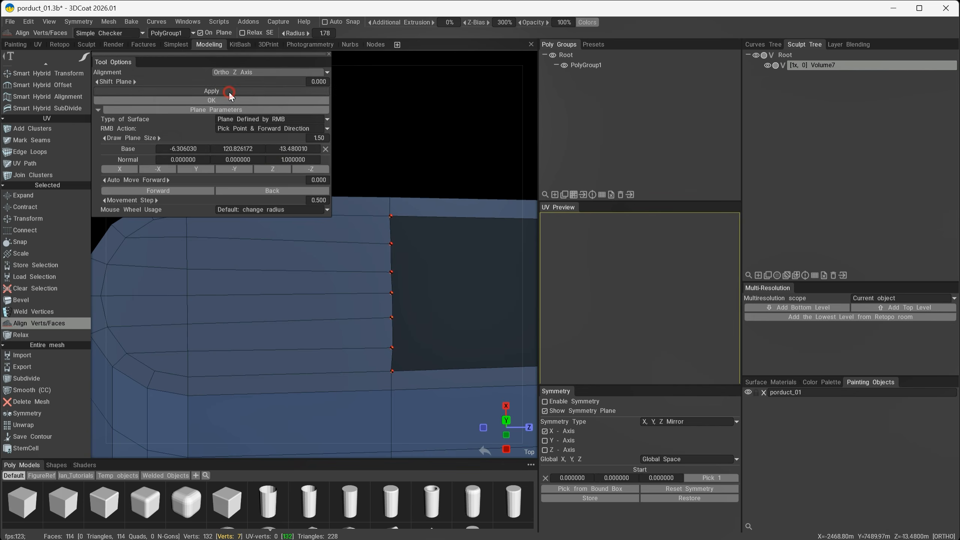
click(230, 100)
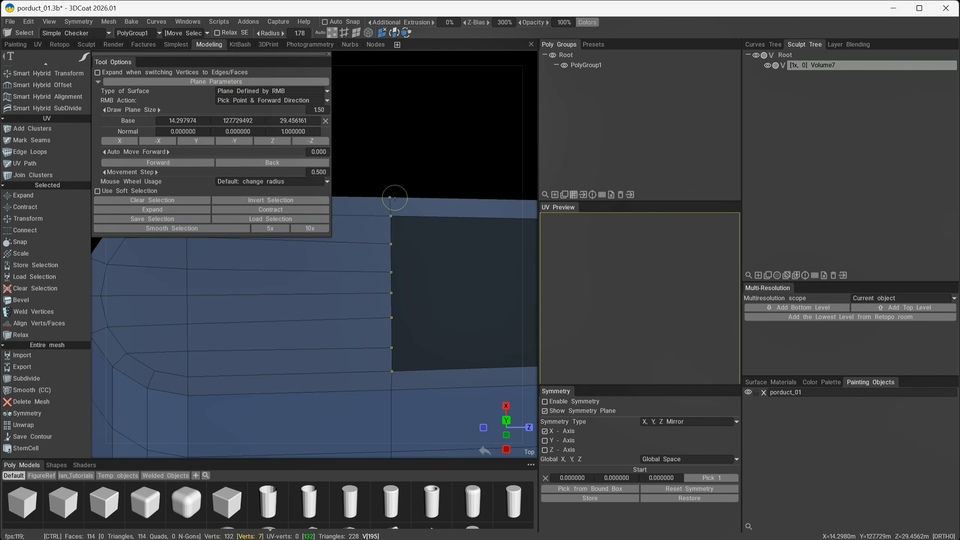
key(ctrl+d)
Start a 2D Primitives ring with Uniform Division off and set its sectors to 16
alt+drag(458, 278, 366, 313)
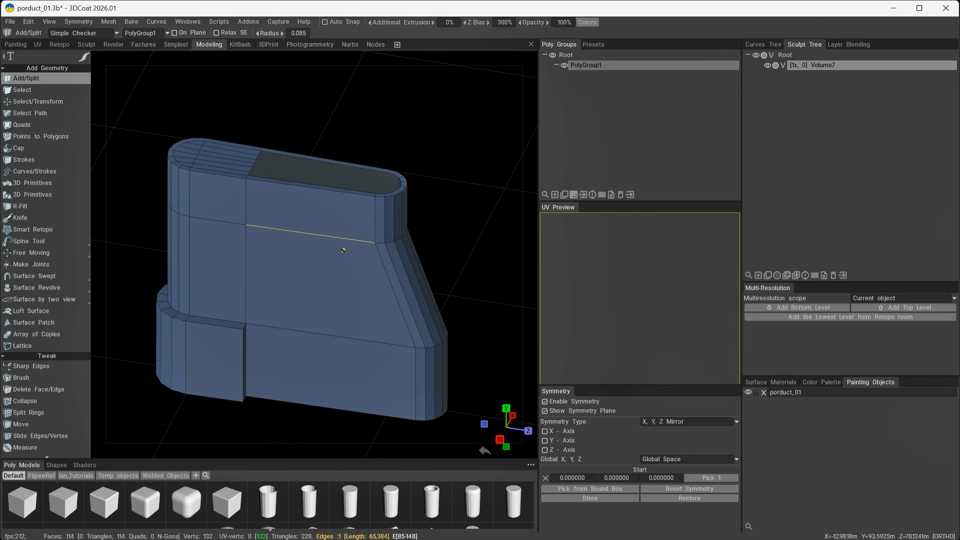
alt+drag(343, 250, 381, 193)
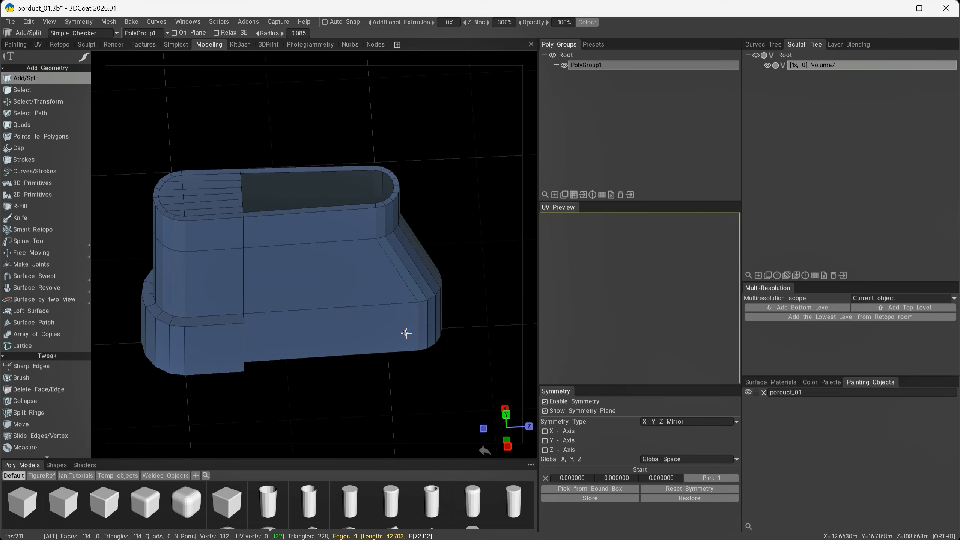
alt+drag(405, 332, 388, 278)
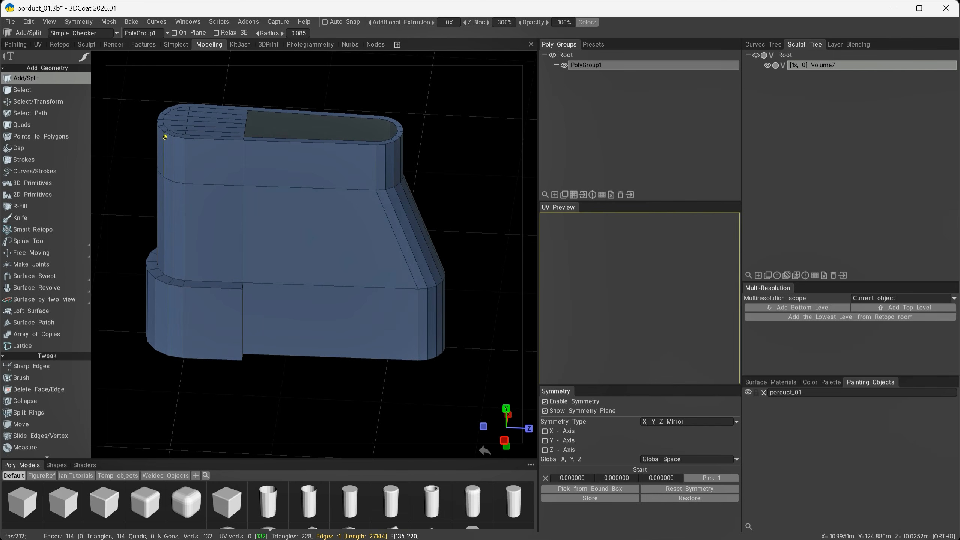
click(33, 194)
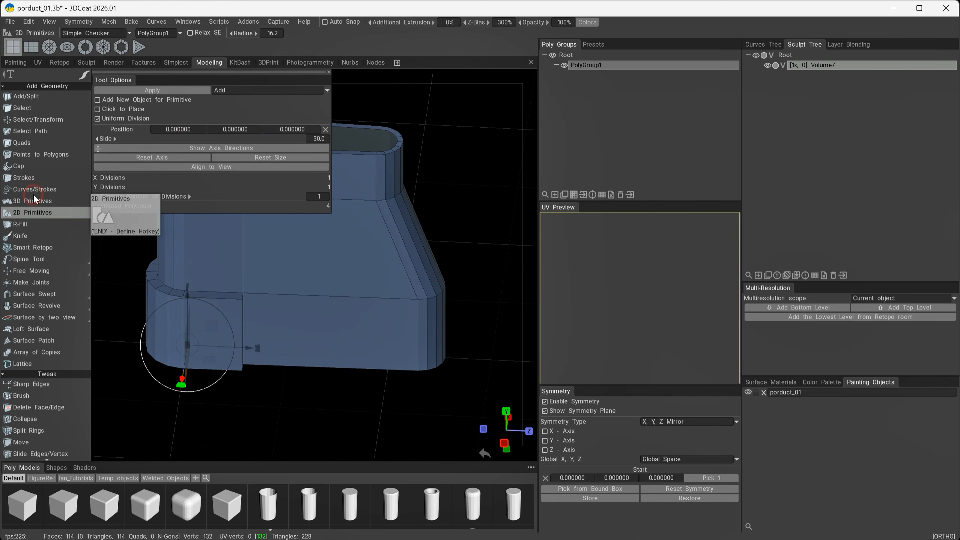
click(86, 48)
alt+drag(297, 400, 269, 336)
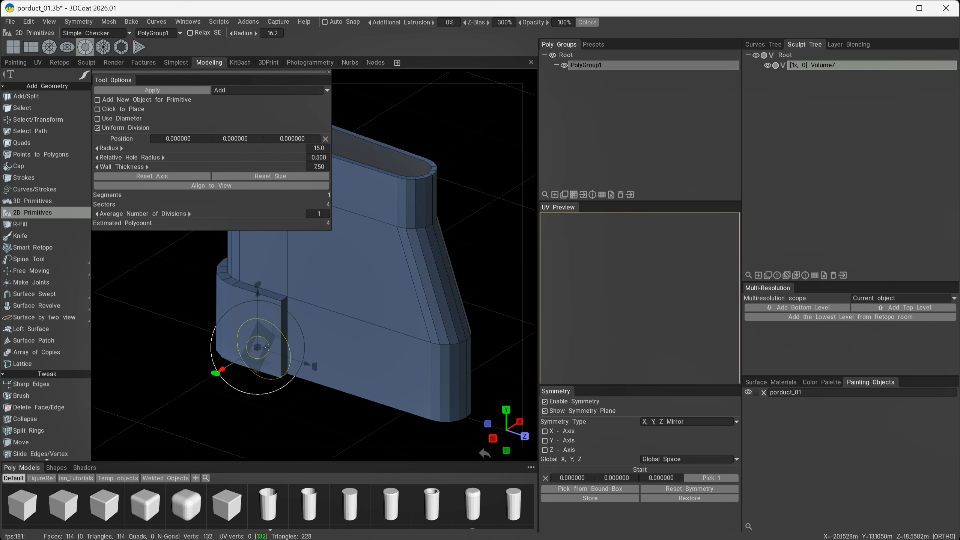
alt+drag(261, 392, 316, 431)
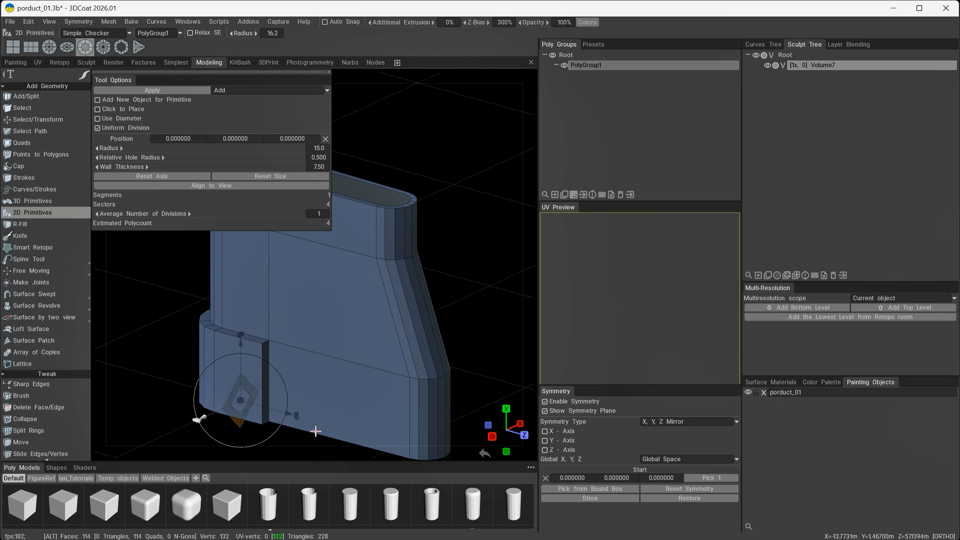
alt+middle_drag(478, 226, 503, 279)
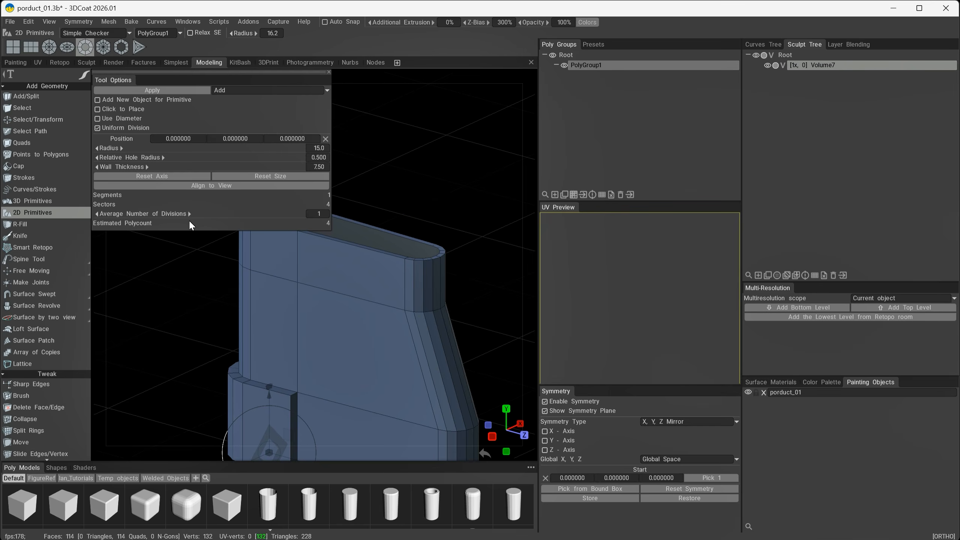
click(97, 128)
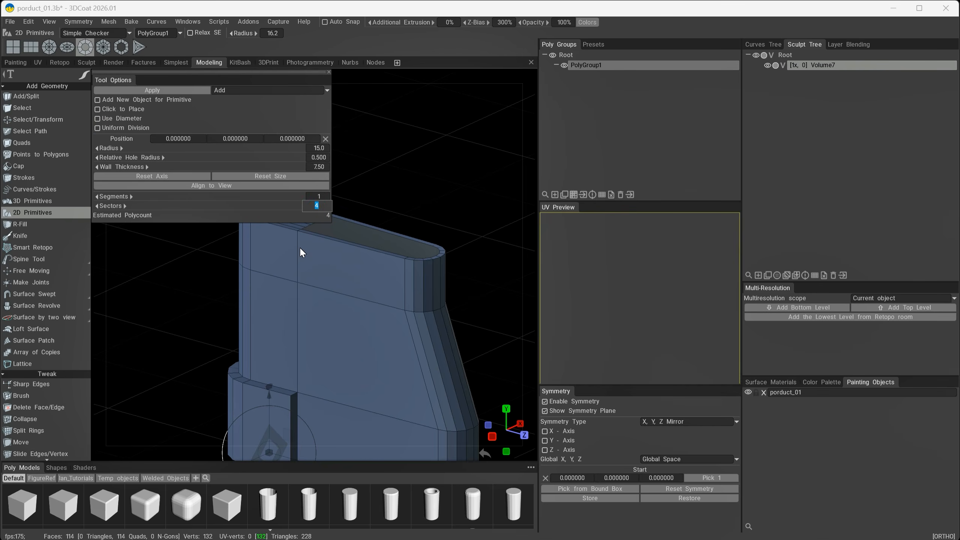
text(16)
key(Return)
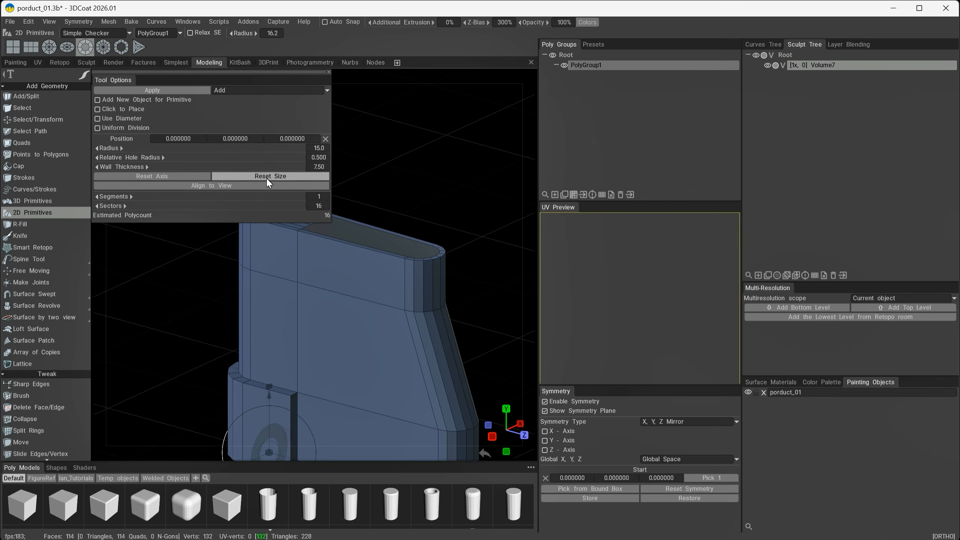
Enable Click to Place, shrink the brush radius to 4.63, and place the ring on the rim at the tip of the narrower end
click(97, 109)
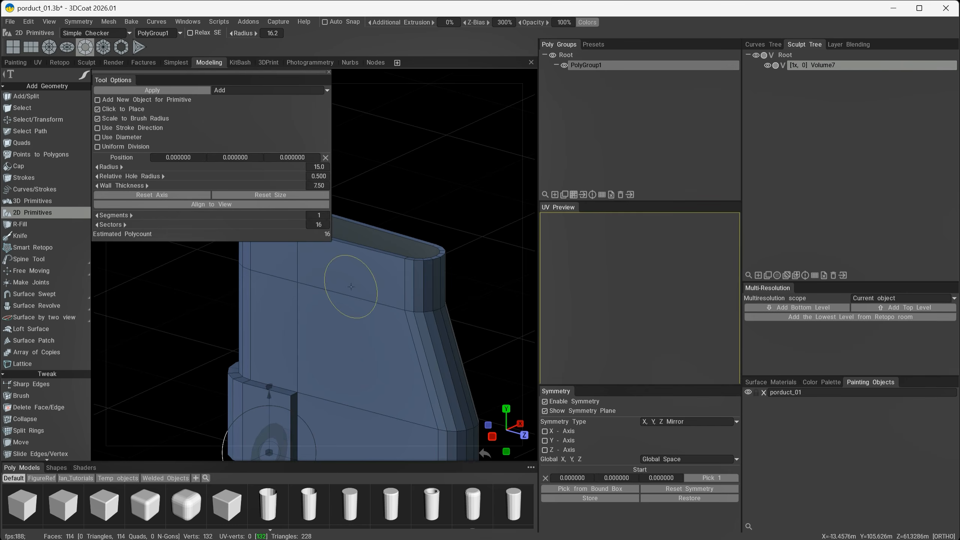
alt+drag(407, 192, 422, 284)
alt+right_drag(418, 257, 455, 312)
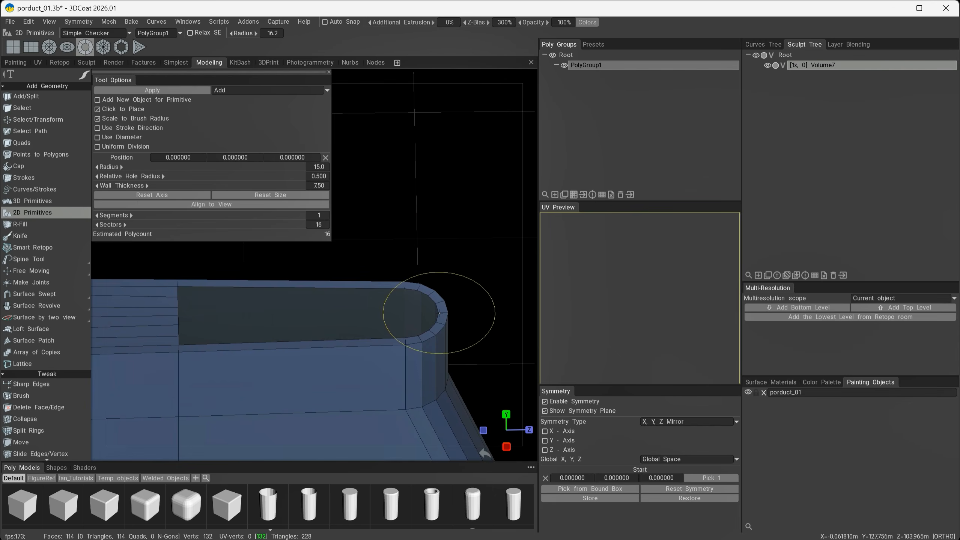
scroll(440, 312, down, 4)
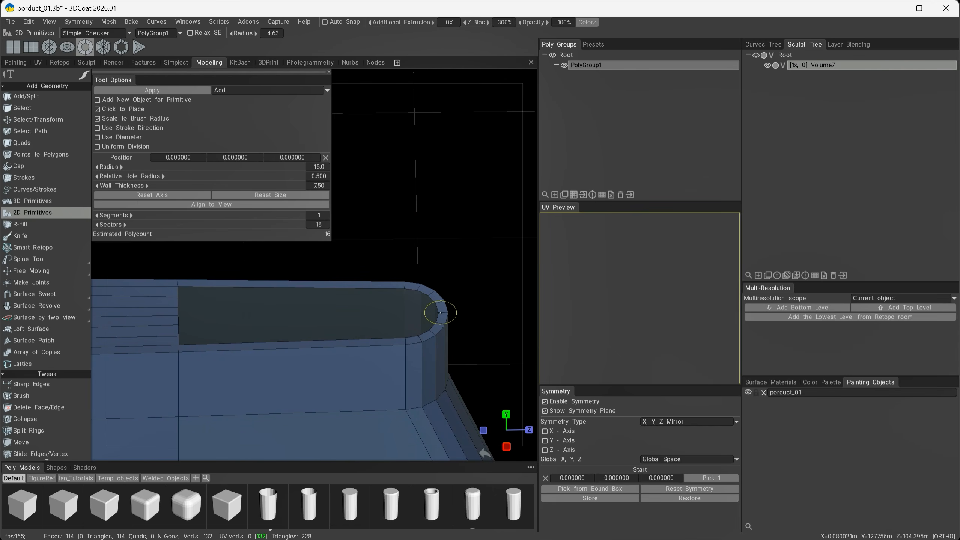
click(441, 312)
Resize the placed ring to radius 8.33, relative hole radius 0.791 and wall thickness 1.74
alt+drag(437, 312, 387, 326)
alt+right_drag(335, 344, 422, 324)
alt+middle_drag(422, 324, 401, 265)
alt+drag(402, 266, 463, 244)
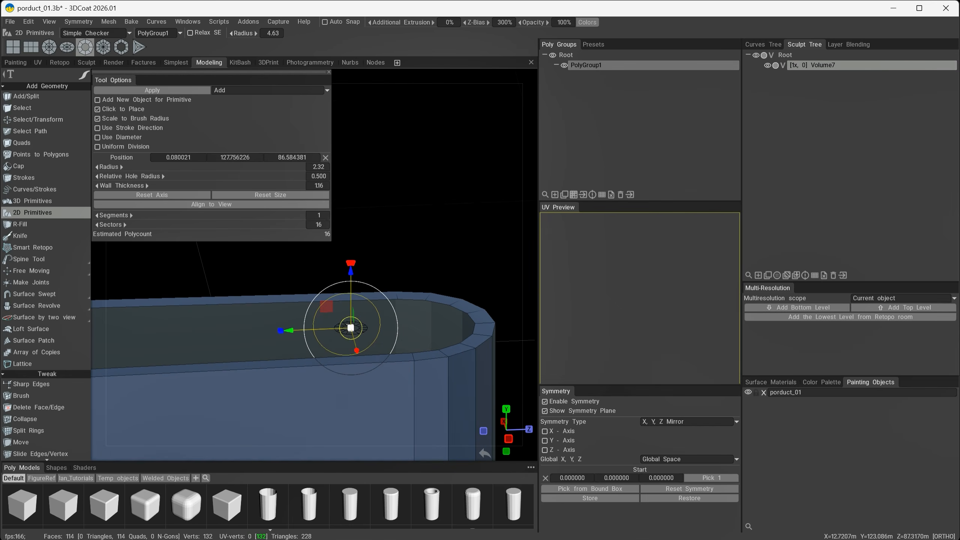
click(264, 195)
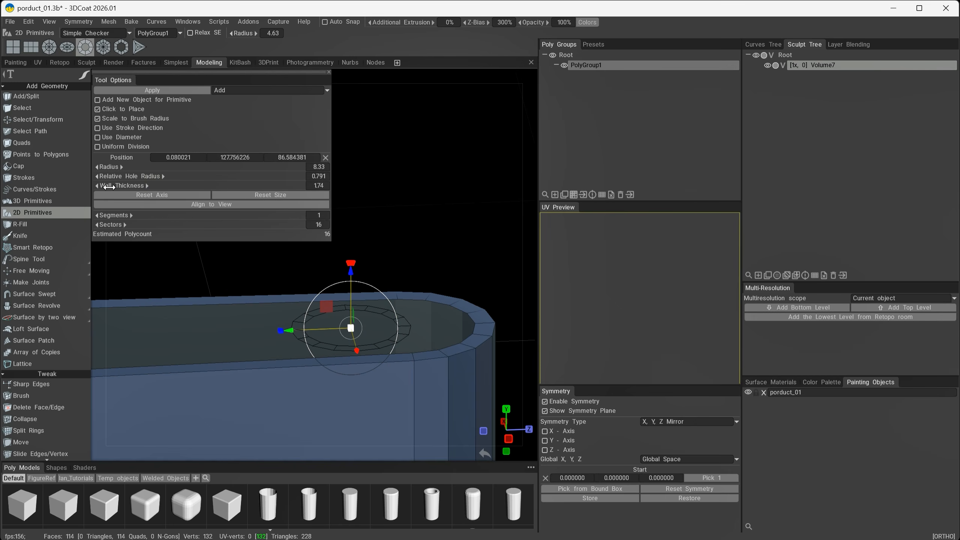
Rotate the ring 180 degrees to flip its facing, and shift it toward the narrower end's tip to Z position 89.91
mouse_move(378, 241)
alt+mouse_down()
mouse_move(387, 251)
mouse_move(381, 338)
mouse_move(384, 283)
mouse_move(373, 263)
alt+mouse_up()
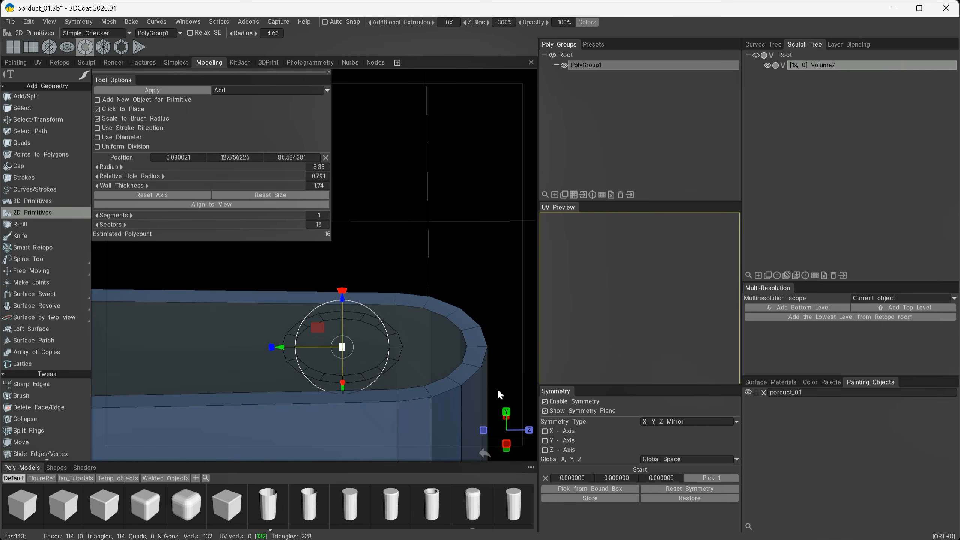
alt+drag(380, 292, 445, 240)
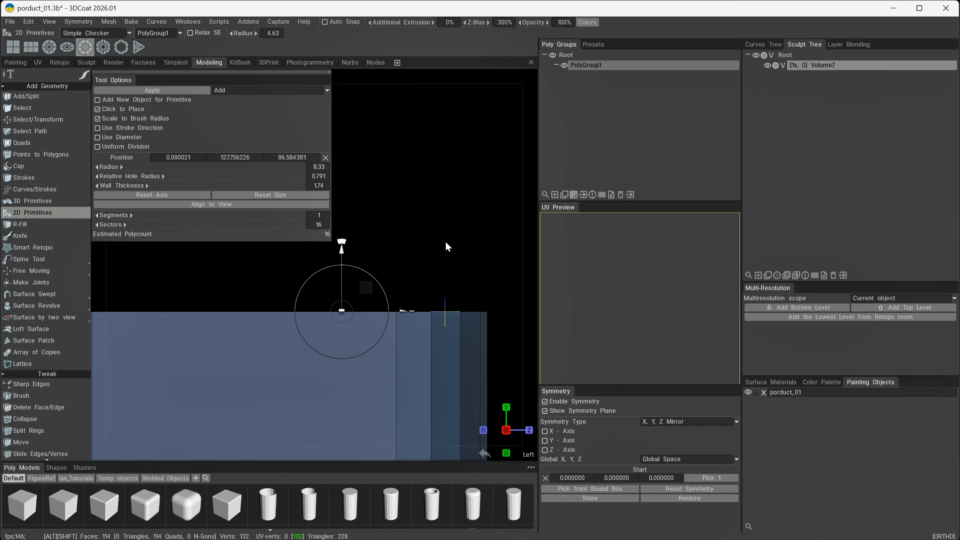
alt+middle_drag(447, 217, 436, 273)
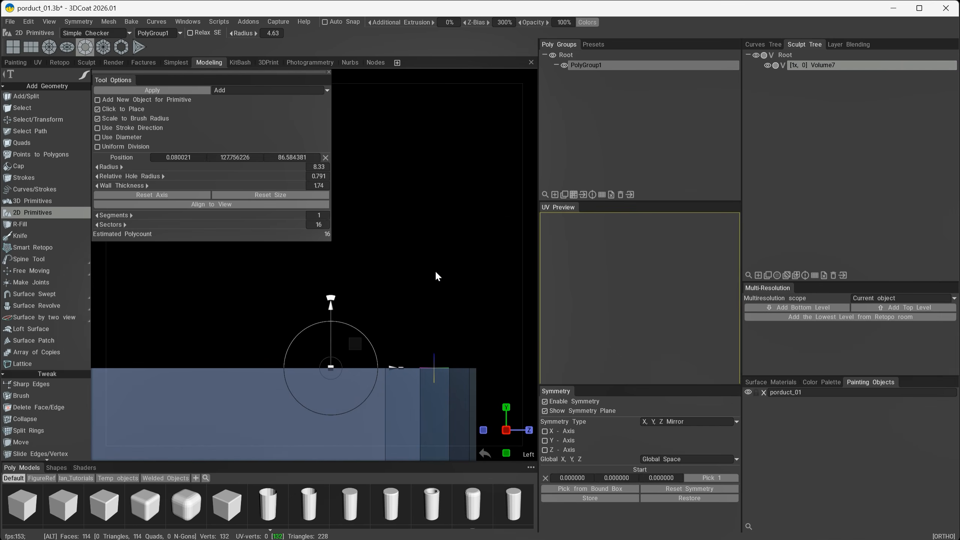
click(331, 301)
text(180)
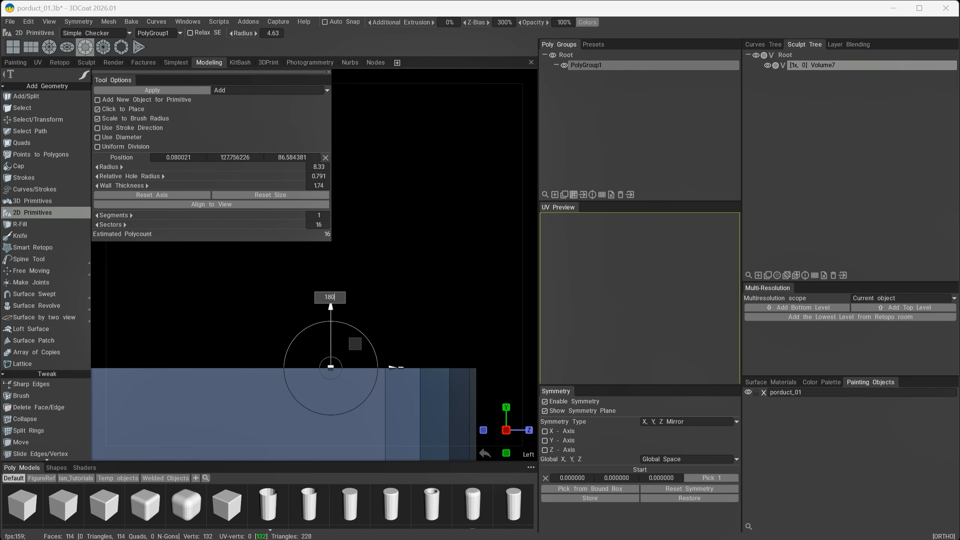
key(Return)
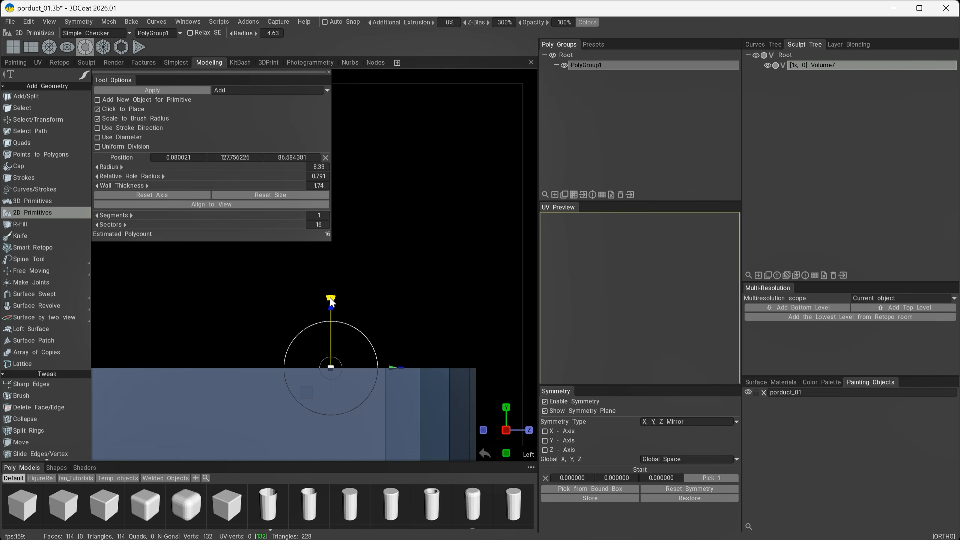
alt+drag(416, 283, 410, 373)
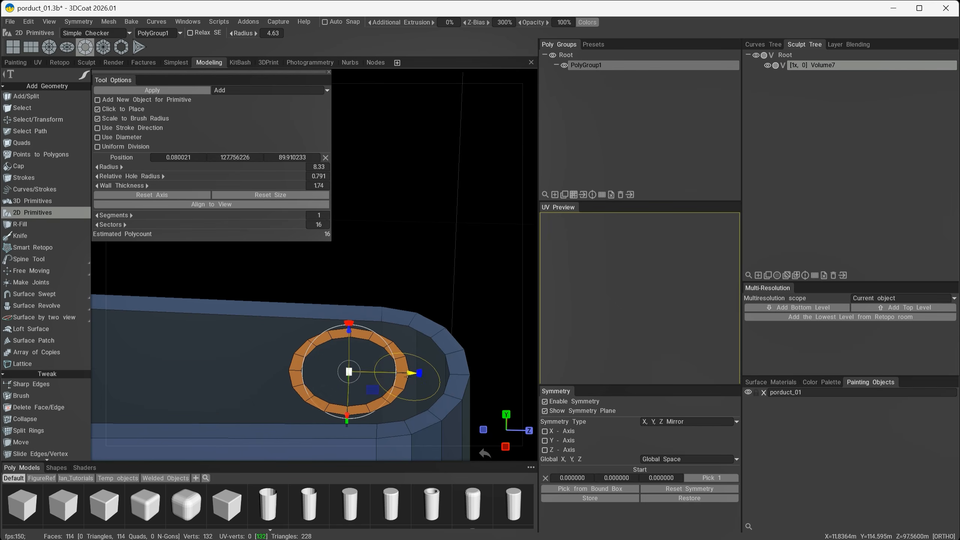
Check the ring's fit inside the narrower end's opening and apply it to the mesh as geometry
alt+drag(291, 389, 431, 301)
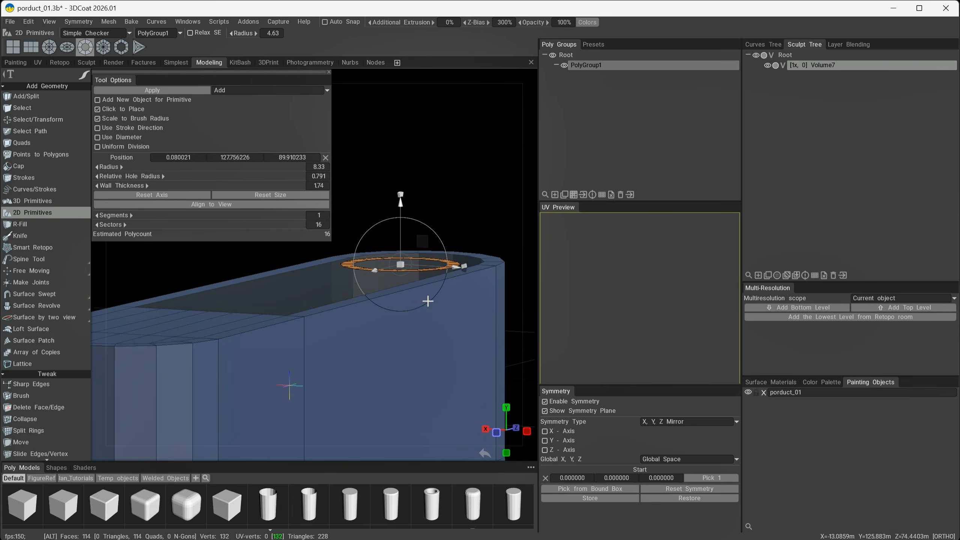
alt+drag(317, 291, 291, 375)
alt+drag(433, 315, 363, 253)
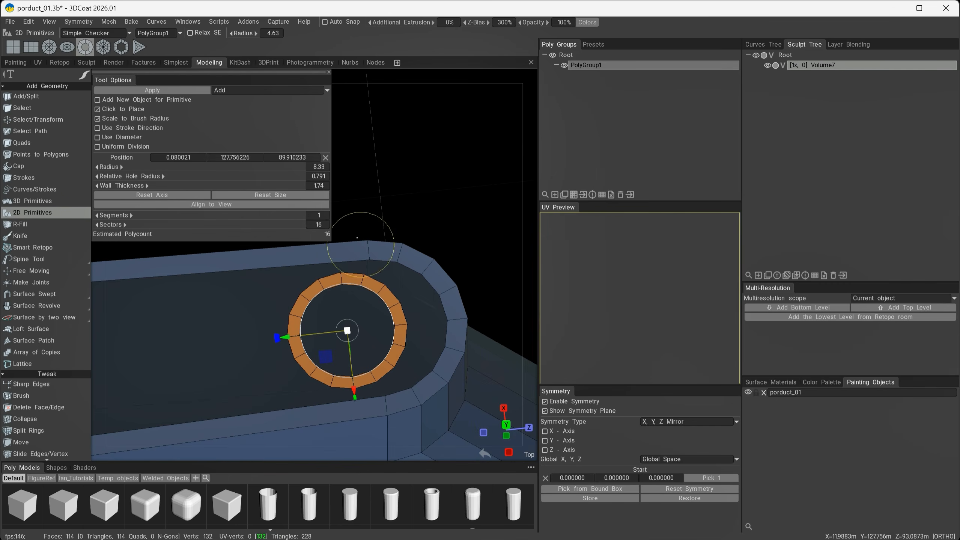
click(170, 91)
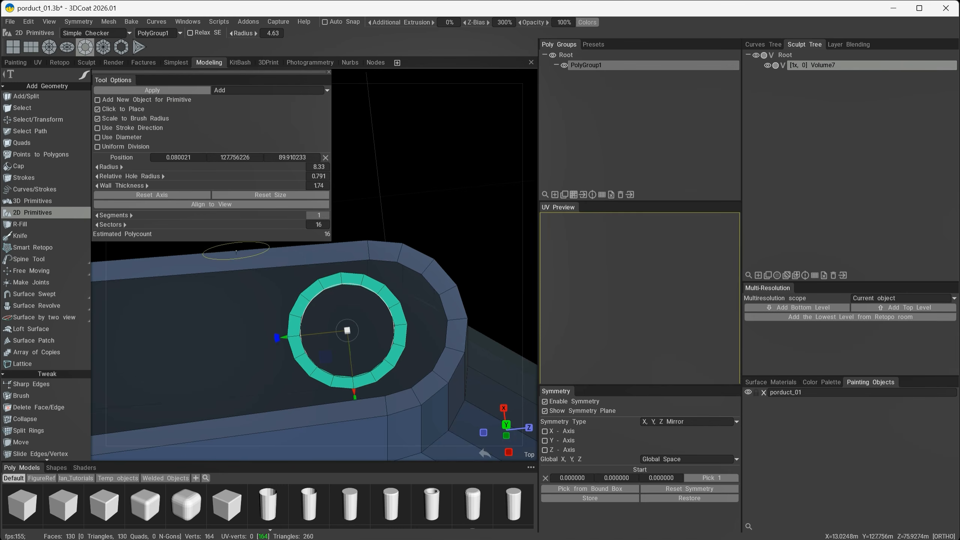